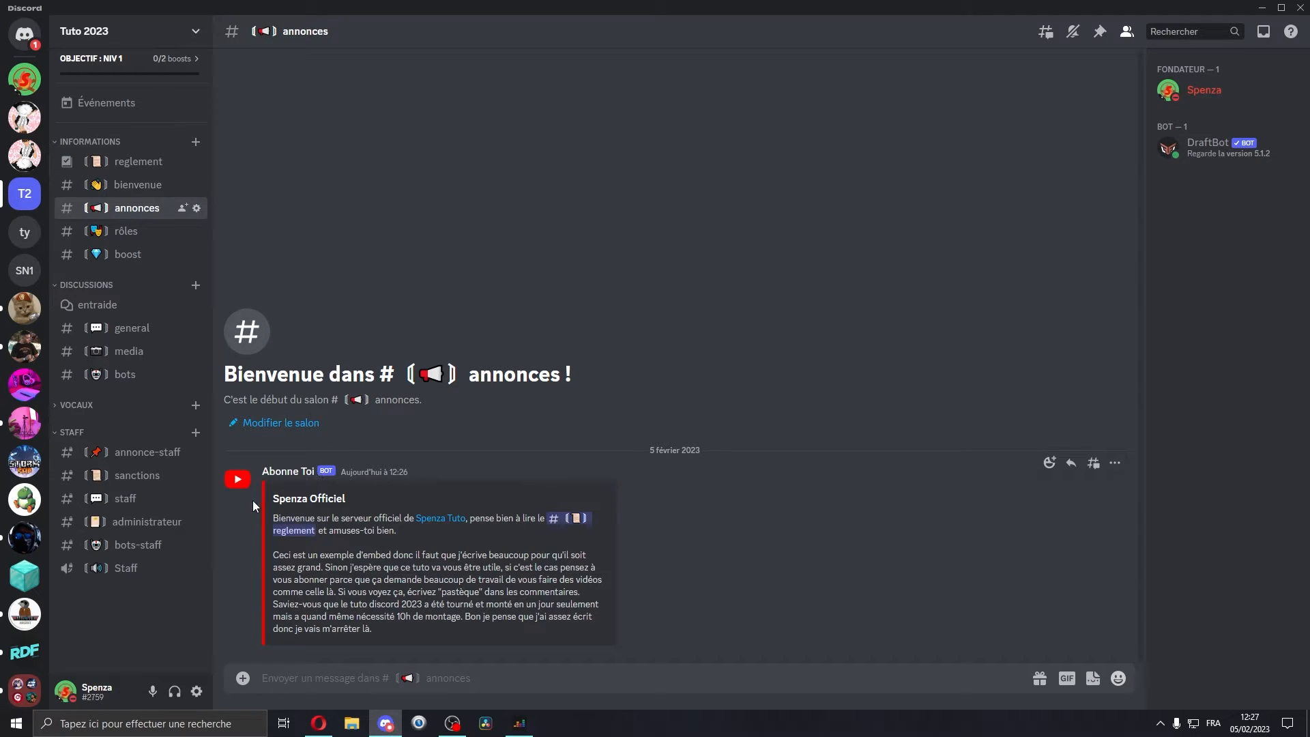
Examine the example embed in the annonces channel, including its reglement channel mention and the destination of its YouTube link
{"action": "left_click_drag", "start_coordinate": [236, 510], "coordinate": [641, 602]}
{"action": "left_click", "coordinate": [633, 579]}
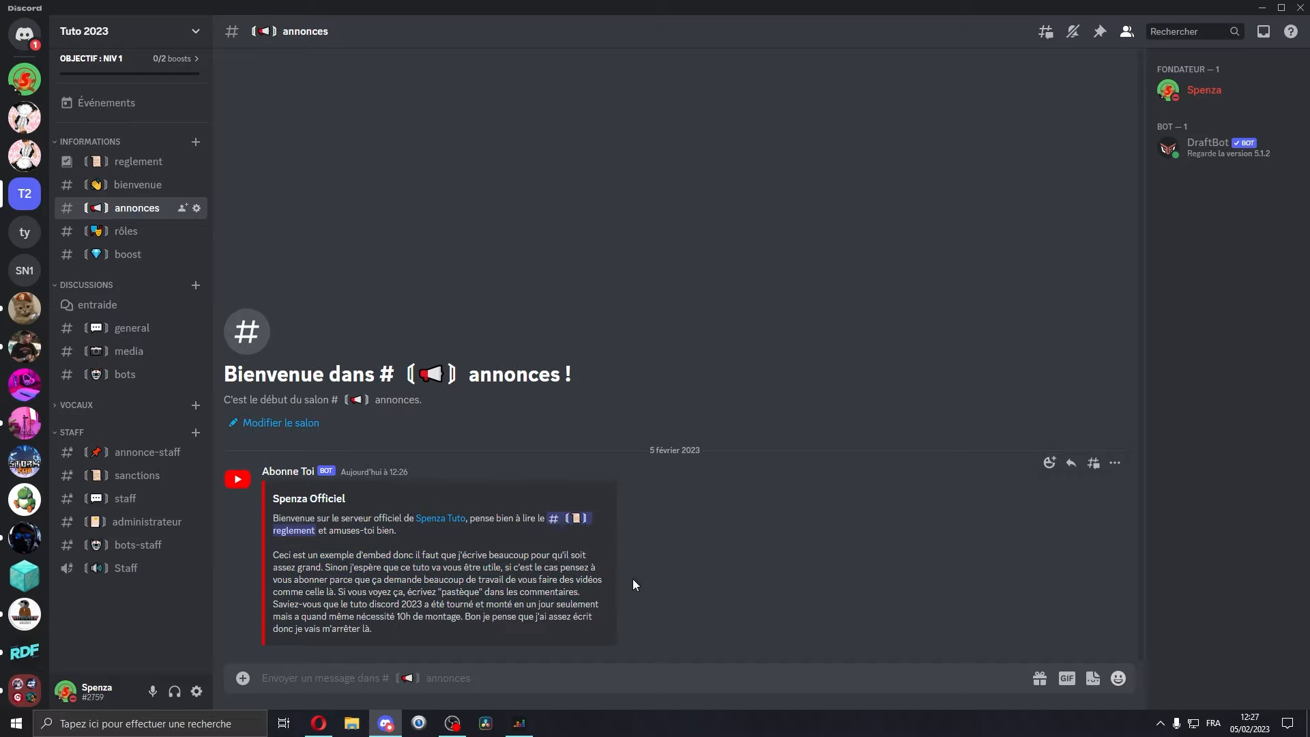
{"action": "left_click", "coordinate": [575, 518]}
{"action": "left_click", "coordinate": [136, 207]}
{"action": "left_click", "coordinate": [437, 518]}
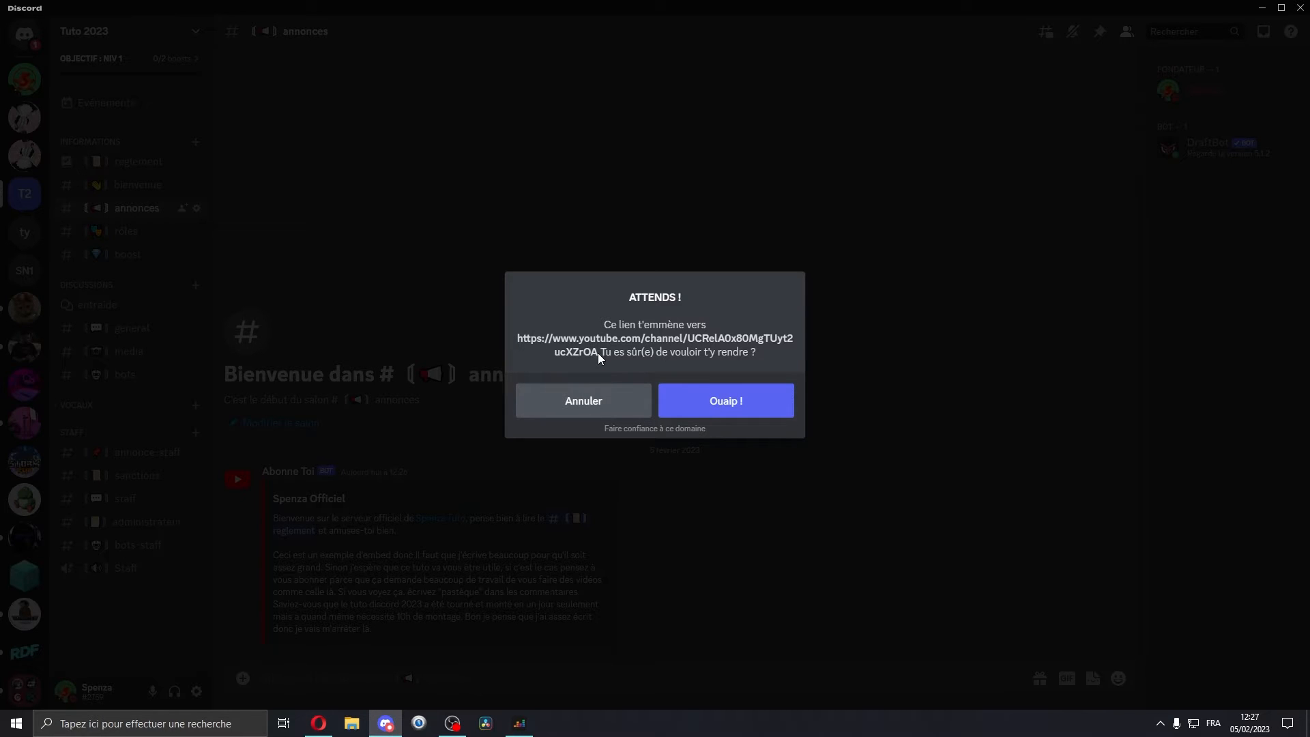
{"action": "left_click", "coordinate": [612, 406]}
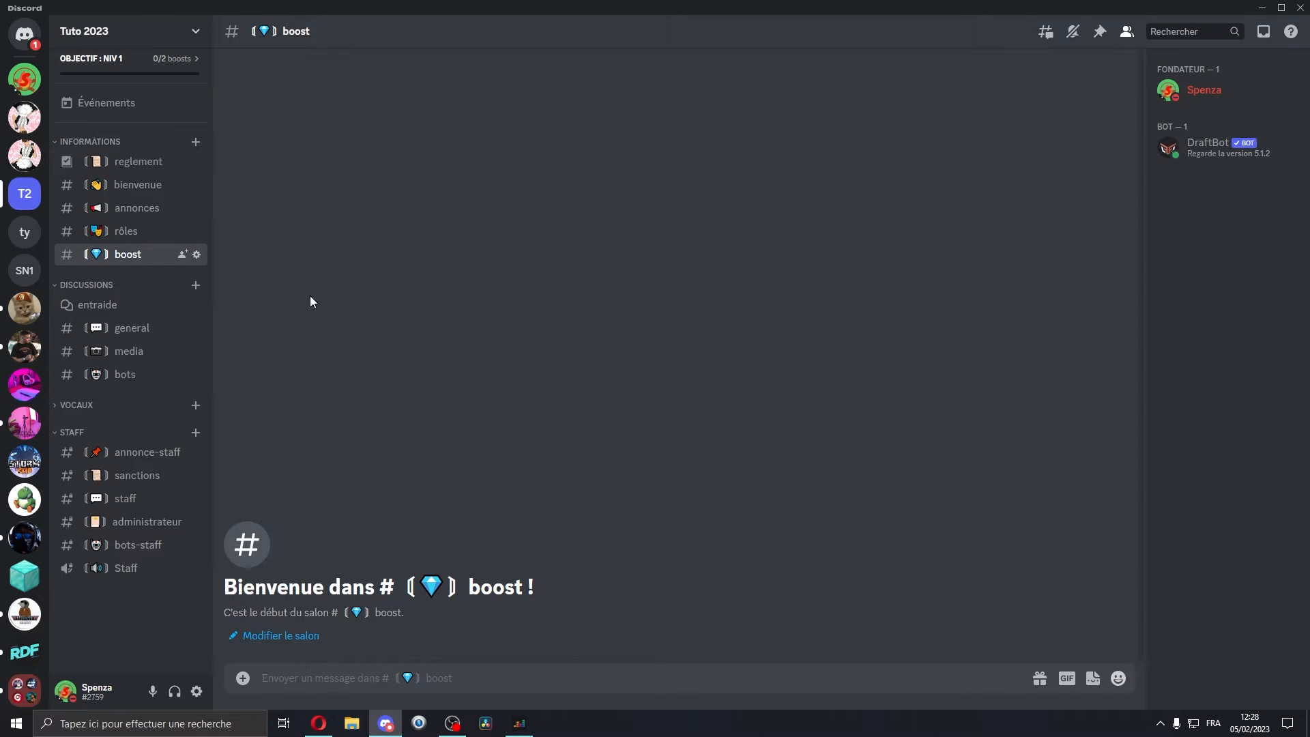
Create a new webhook in the boost channel's integration settings
{"action": "left_click", "coordinate": [197, 254]}
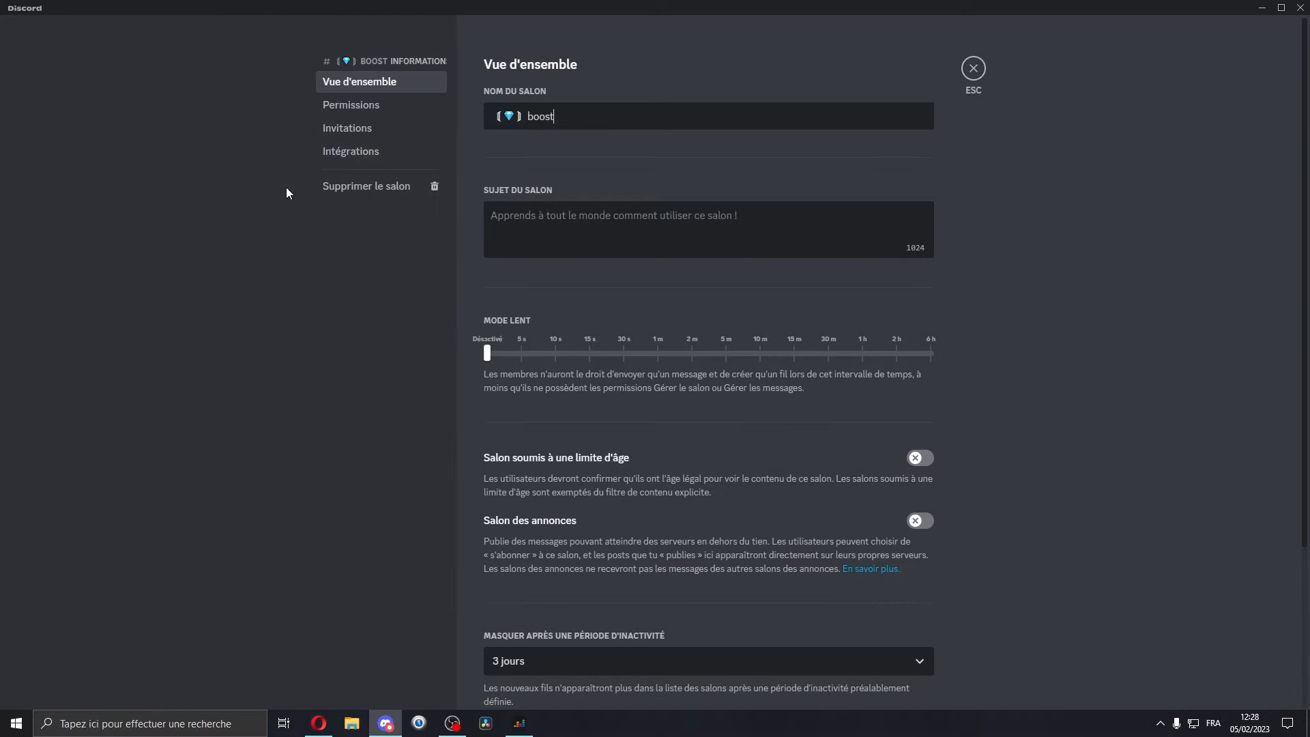
{"action": "left_click", "coordinate": [320, 155]}
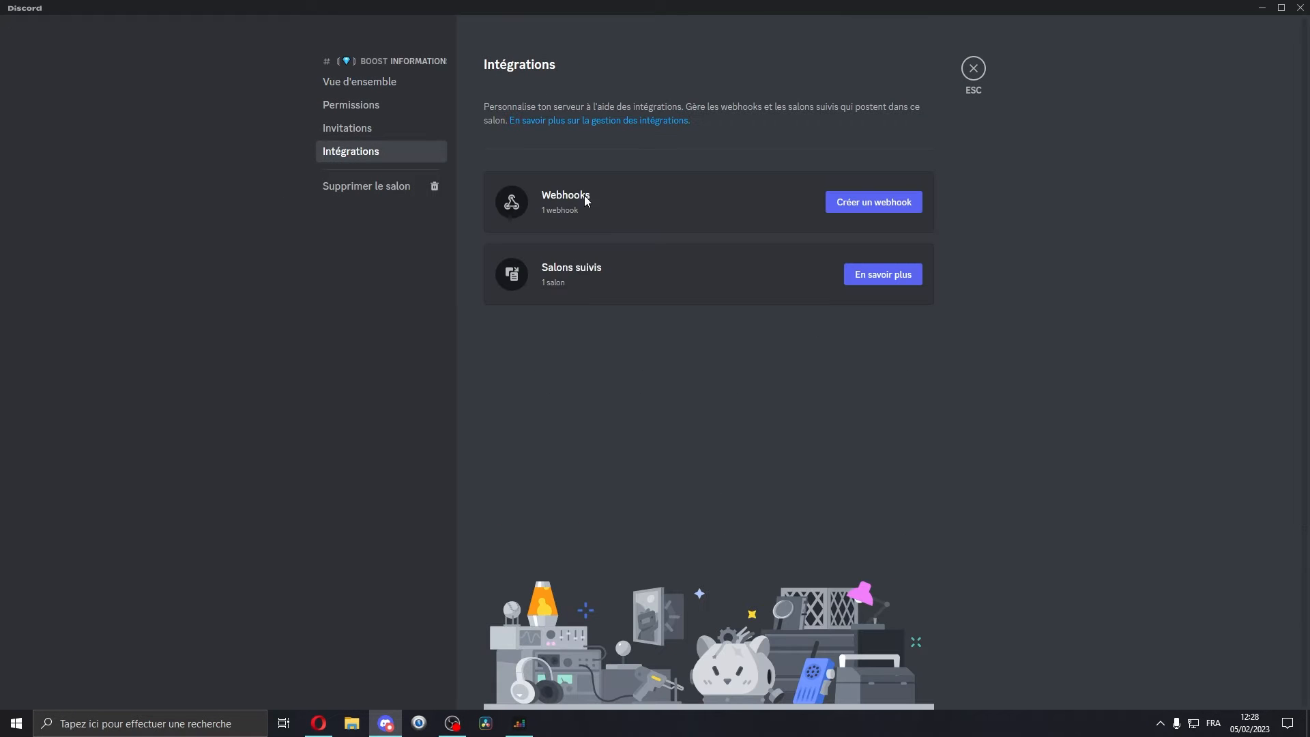
{"action": "left_click", "coordinate": [883, 206]}
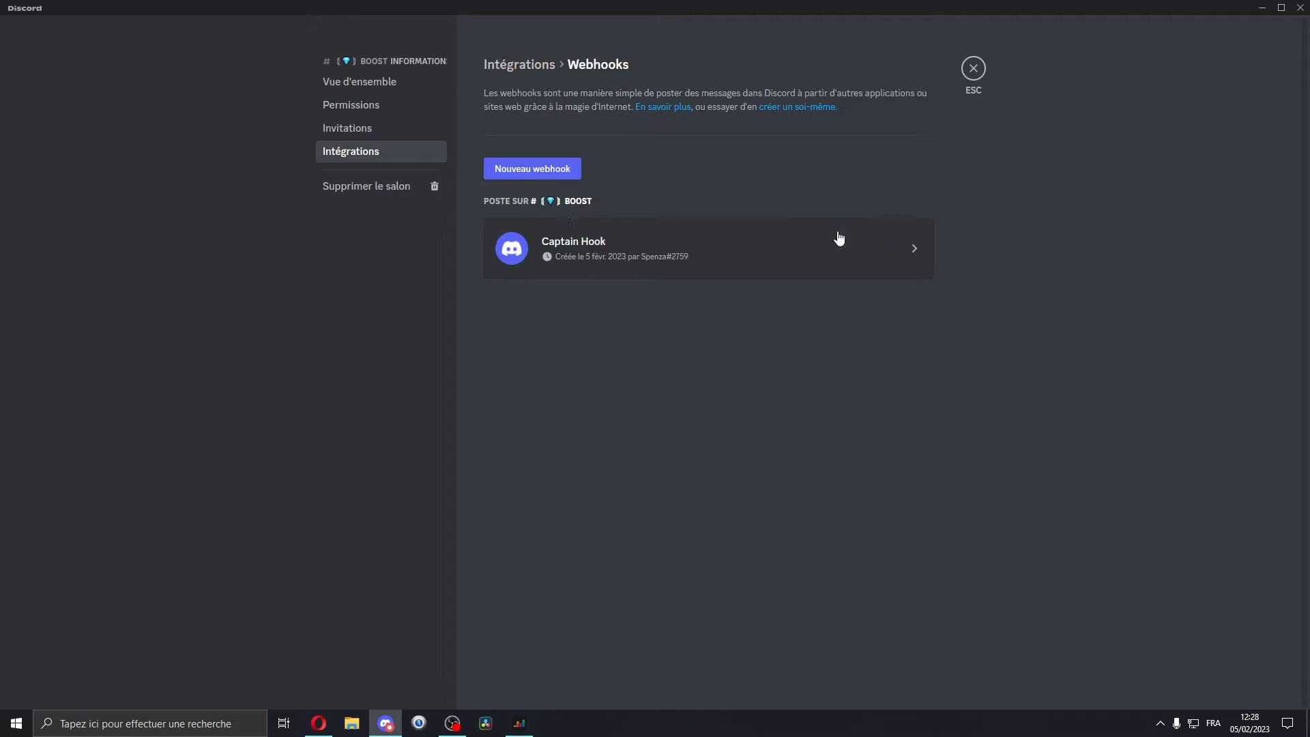
Name the new webhook Boost, give it the pink gem image as avatar and save the changes
{"action": "left_click", "coordinate": [571, 252]}
{"action": "left_click_drag", "start_coordinate": [598, 327], "coordinate": [659, 330]}
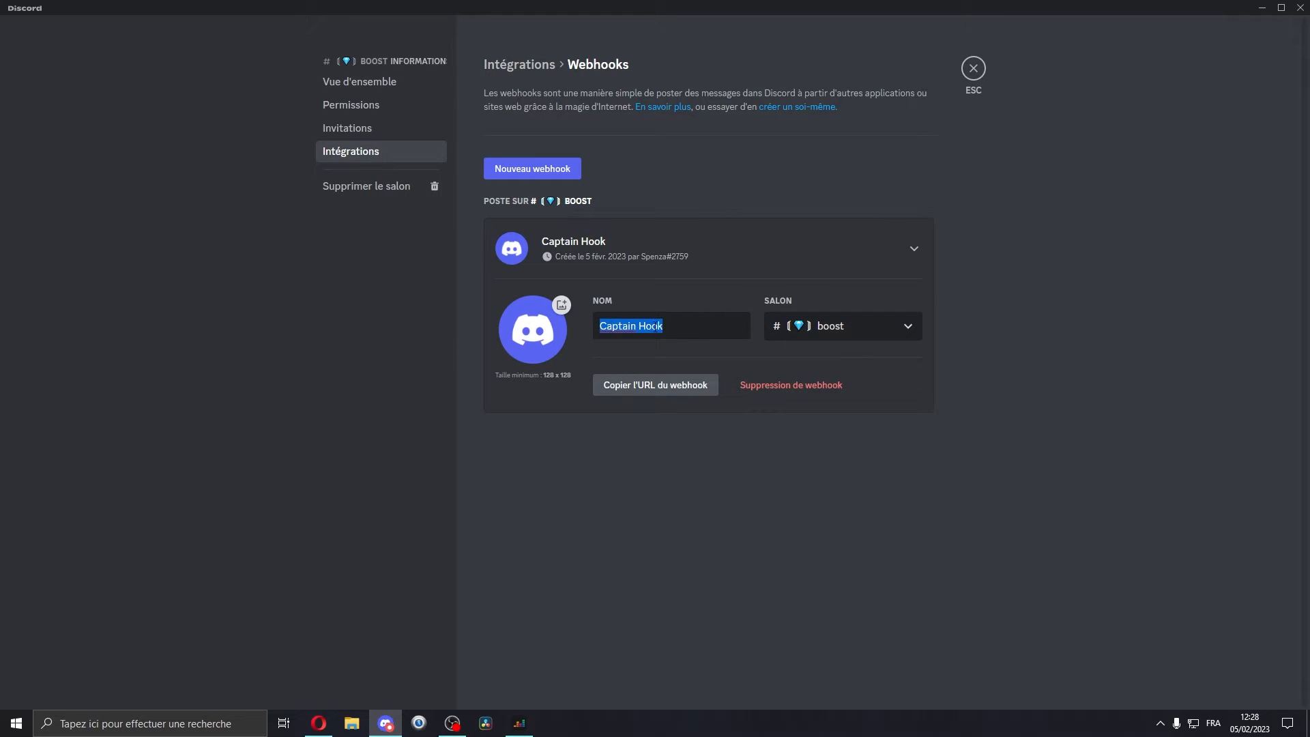
{"action": "type", "text": "Boost"}
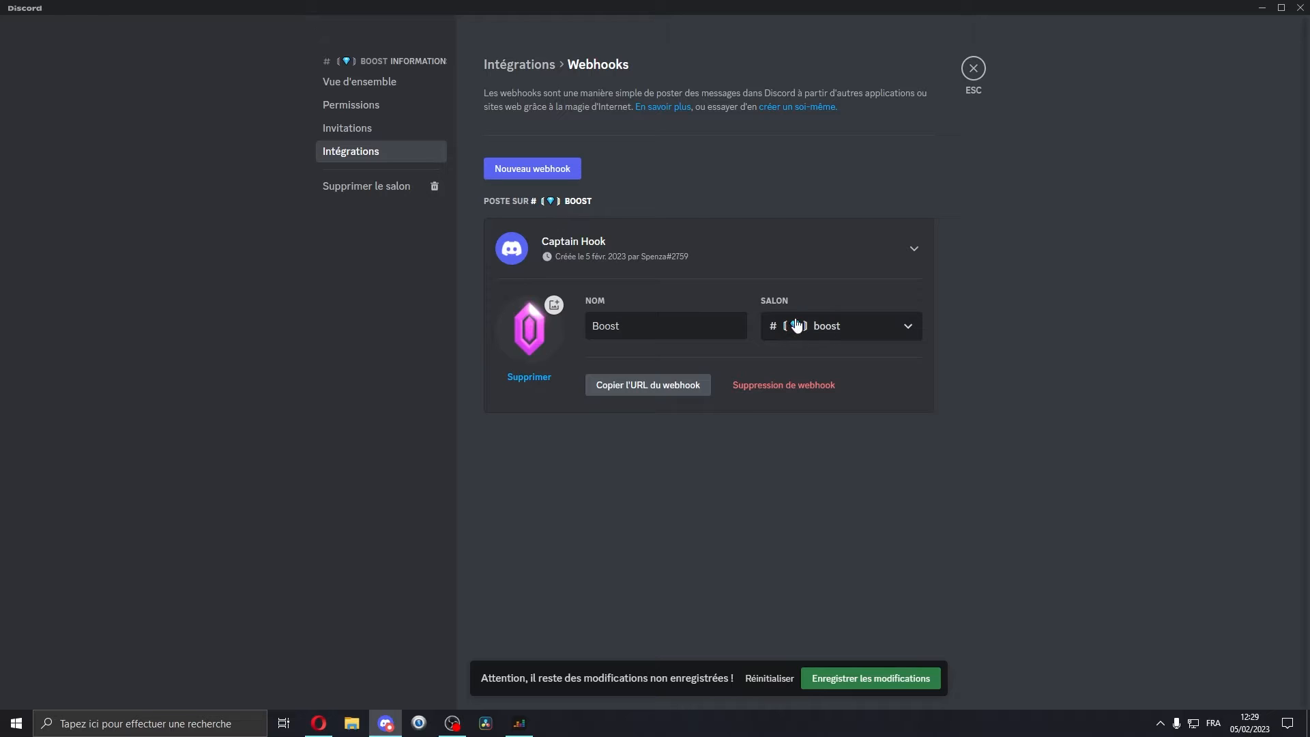
{"action": "left_click", "coordinate": [847, 680]}
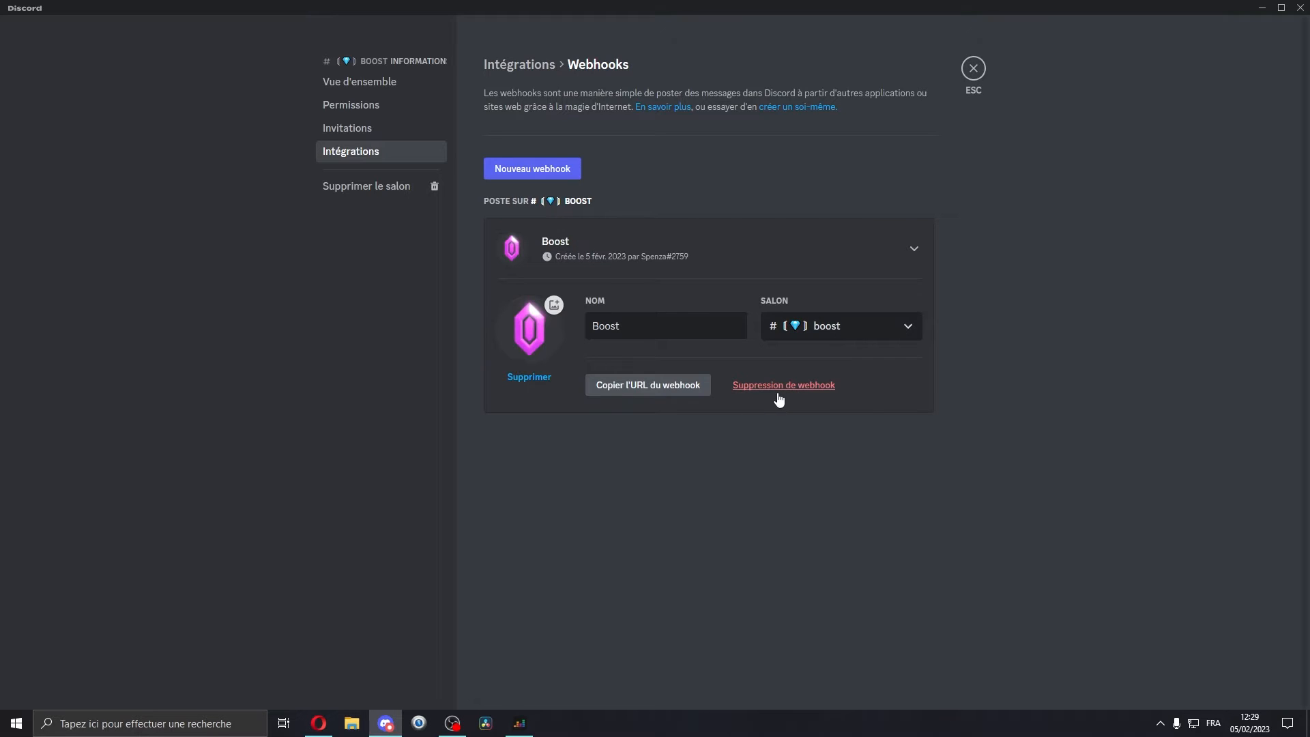
Copy the Boost webhook's URL and switch to the Discohook page in the browser
{"action": "left_click", "coordinate": [621, 393]}
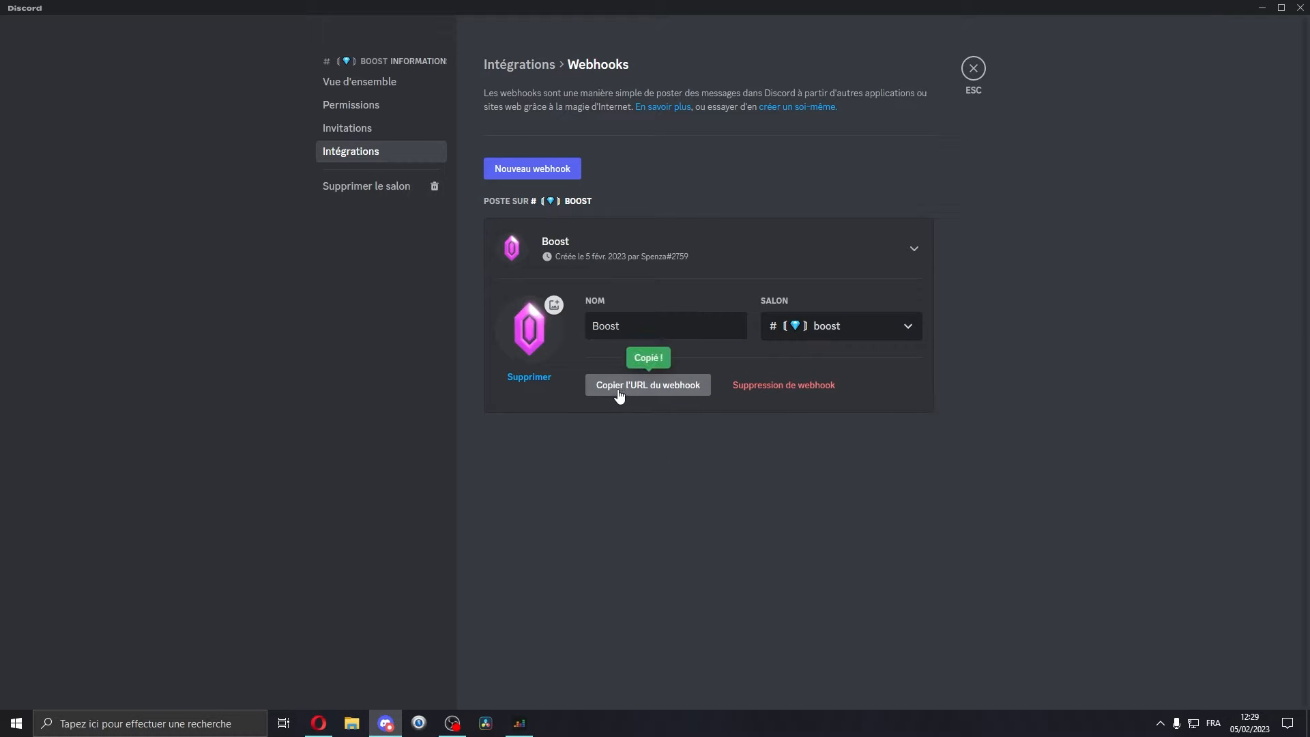
{"action": "key", "text": "alt+Tab"}
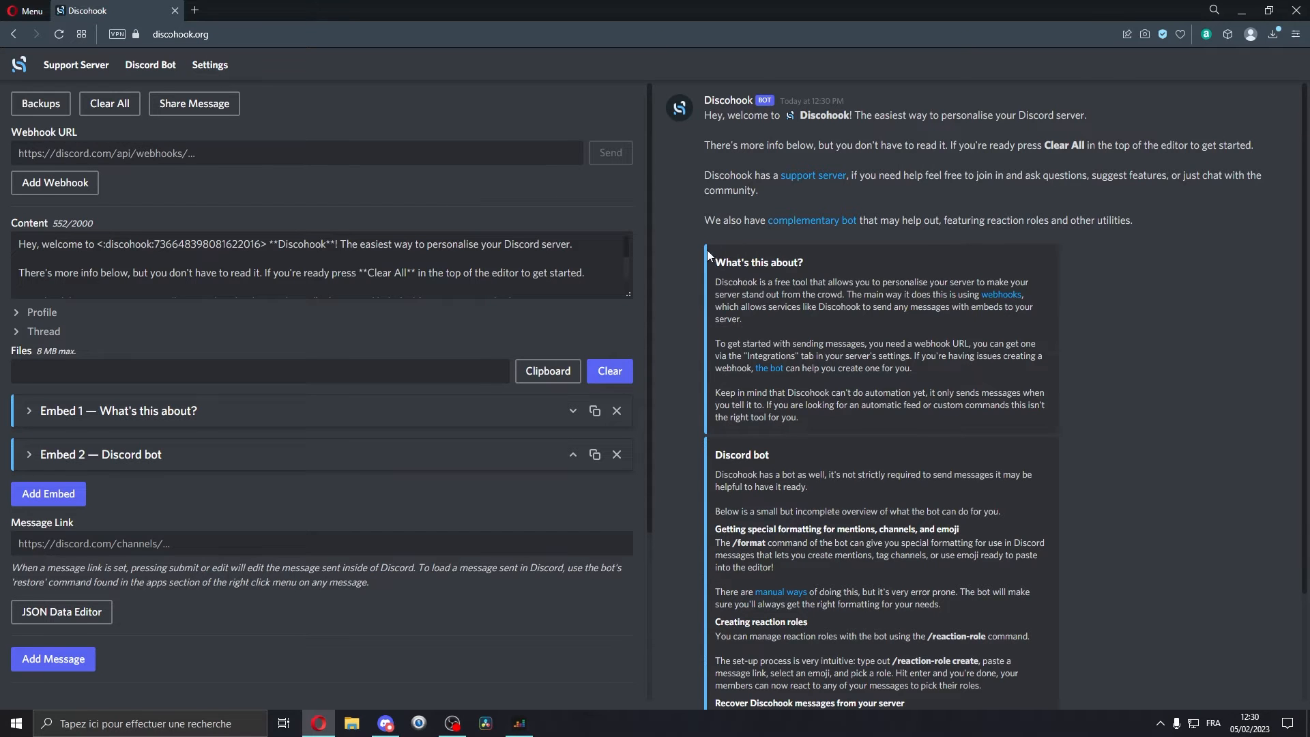
Remove both default embeds, What's this about? and Discord bot, from the message
{"action": "scroll", "coordinate": [707, 250], "scroll_direction": "down", "scroll_amount": 2}
{"action": "scroll", "coordinate": [712, 247], "scroll_direction": "up", "scroll_amount": 2}
{"action": "left_click_drag", "start_coordinate": [708, 118], "coordinate": [745, 150]}
{"action": "left_click", "coordinate": [746, 164]}
{"action": "scroll", "coordinate": [745, 164], "scroll_direction": "down", "scroll_amount": 2}
{"action": "scroll", "coordinate": [737, 204], "scroll_direction": "up", "scroll_amount": 2}
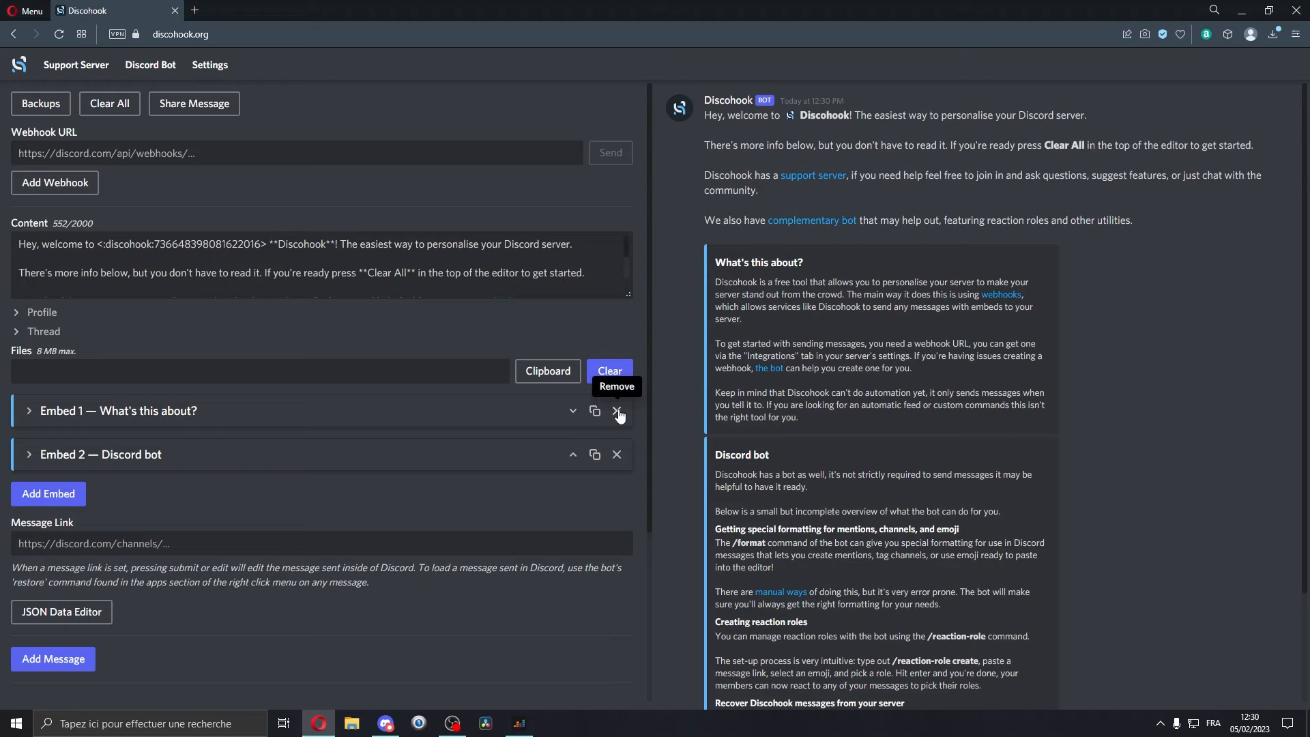
{"action": "left_click", "coordinate": [617, 411]}
{"action": "left_click", "coordinate": [617, 412]}
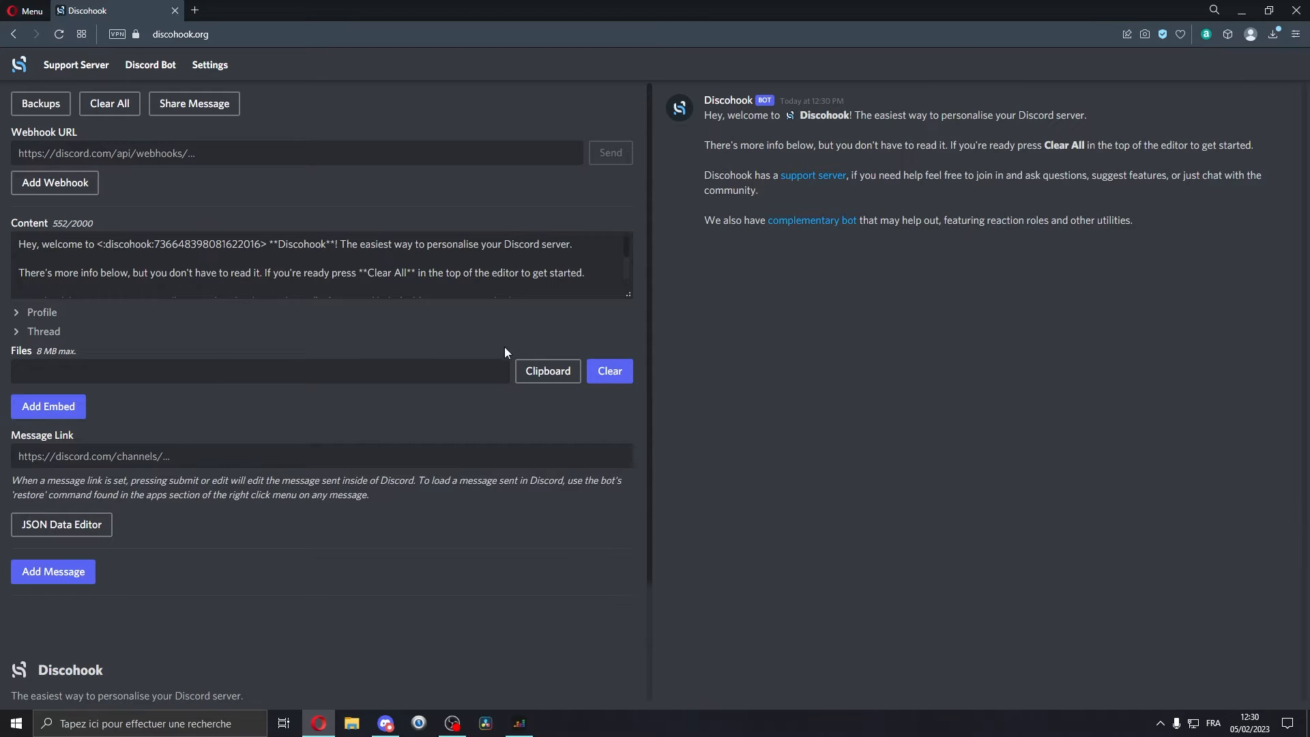
Clear the default welcome text from the message content
{"action": "triple_click", "coordinate": [370, 267]}
{"action": "left_click", "coordinate": [161, 261]}
{"action": "key", "text": "ctrl+a"}
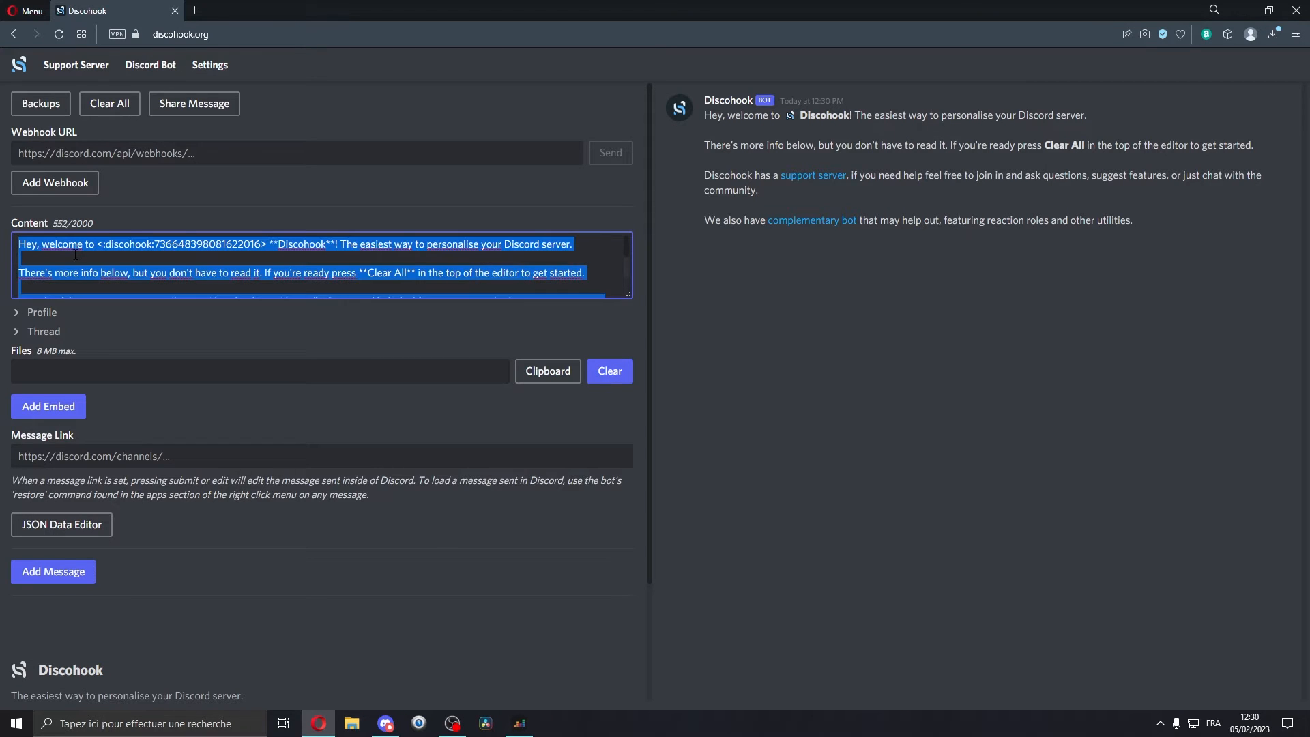
{"action": "key", "text": "BackSpace"}
Paste the copied Boost webhook address into the Webhook URL field
{"action": "left_click", "coordinate": [119, 154]}
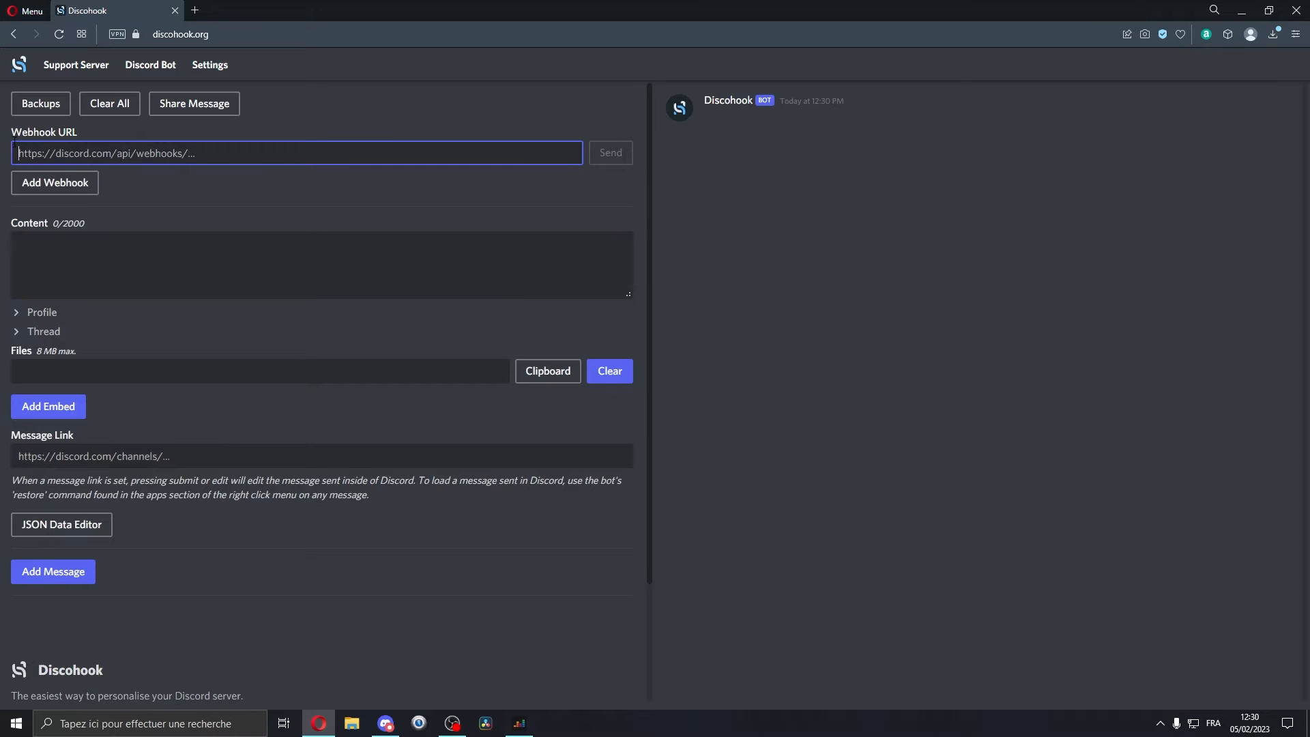
{"action": "key", "text": "ctrl+v"}
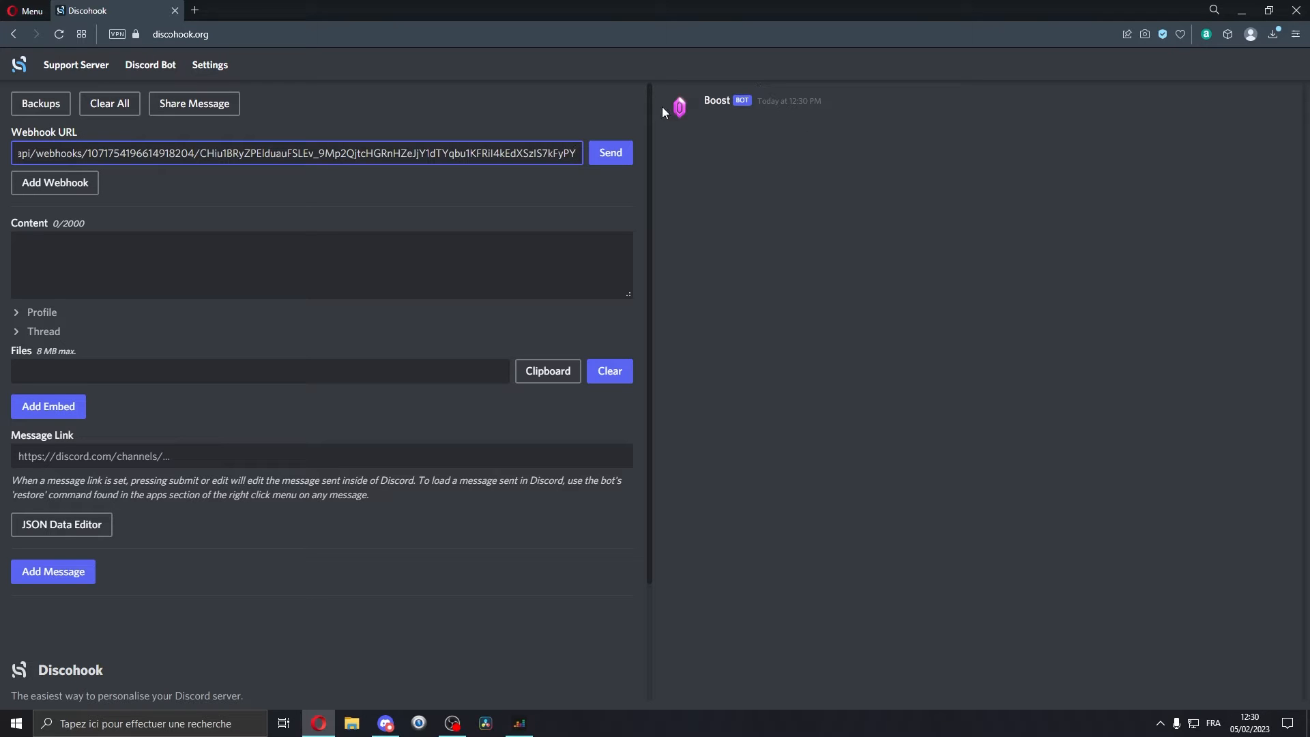
{"action": "left_click_drag", "start_coordinate": [664, 119], "coordinate": [711, 105]}
{"action": "triple_click", "coordinate": [306, 156]}
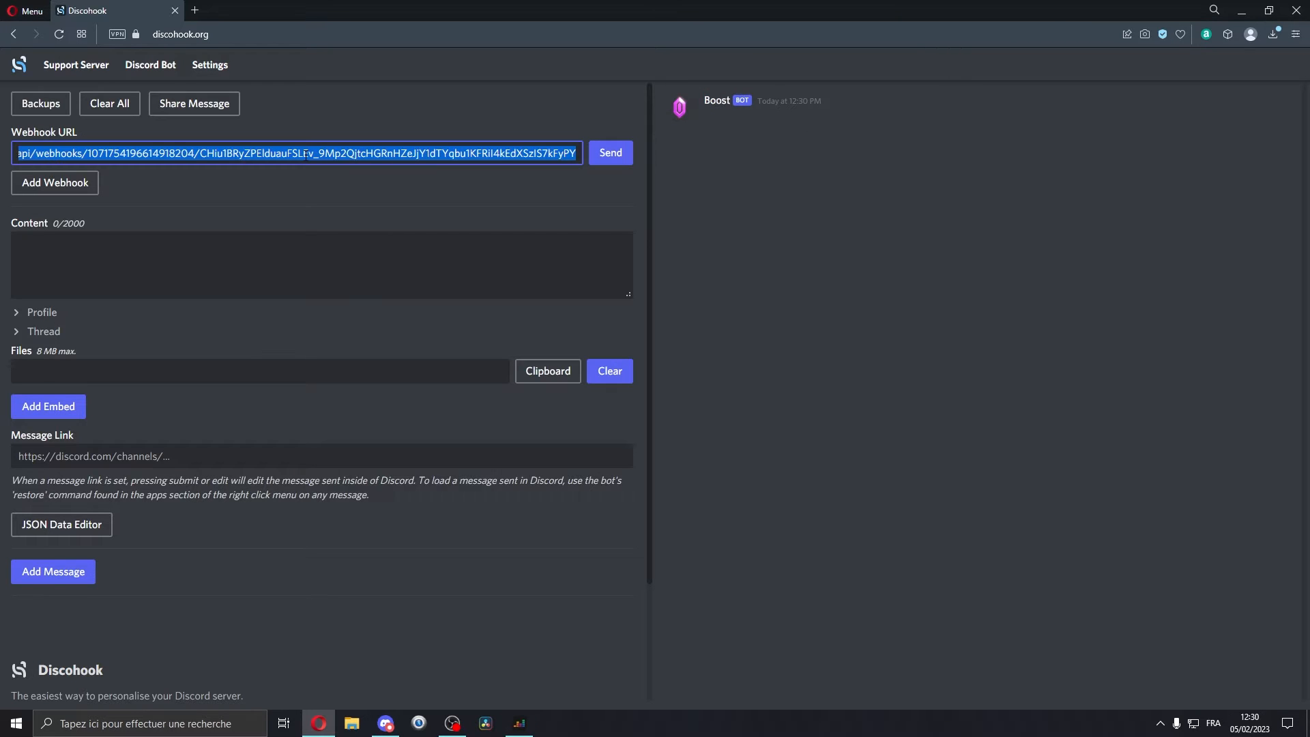
{"action": "left_click", "coordinate": [339, 183]}
{"action": "triple_click", "coordinate": [358, 162]}
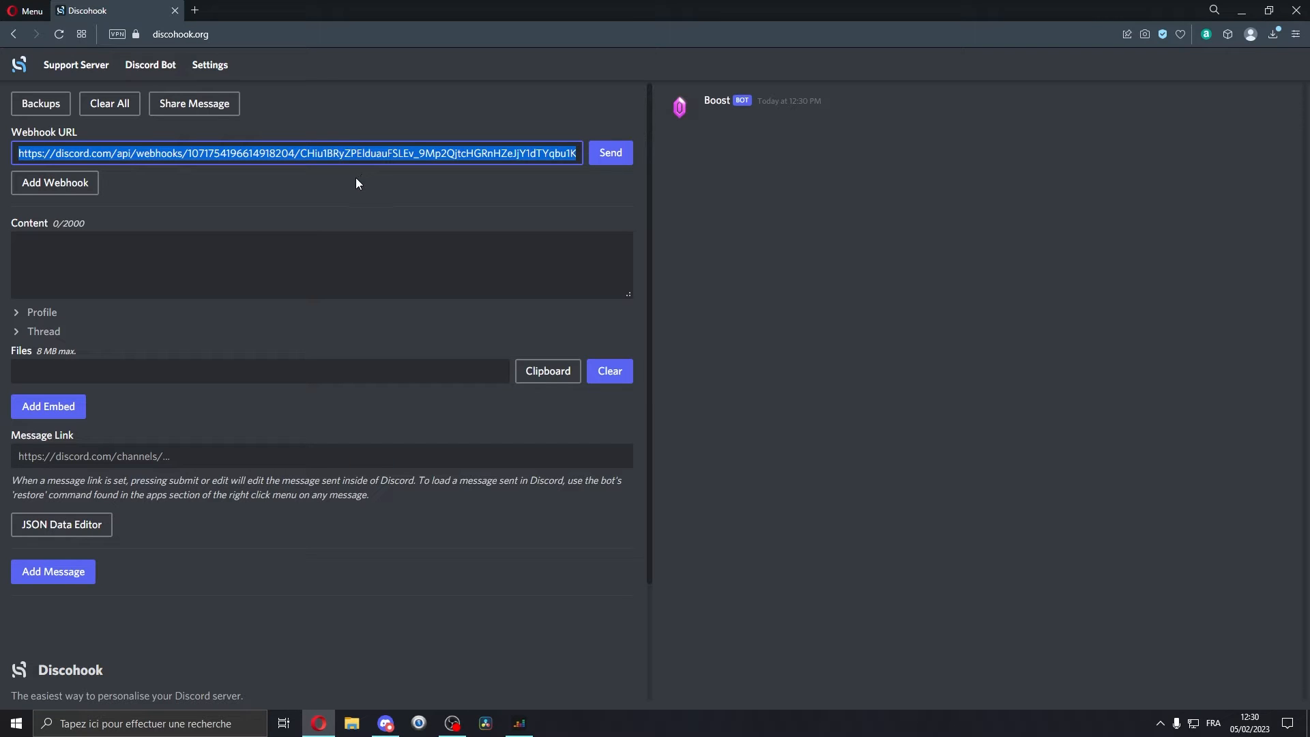
{"action": "double_click", "coordinate": [263, 157]}
{"action": "left_click", "coordinate": [268, 177]}
{"action": "left_click", "coordinate": [265, 159]}
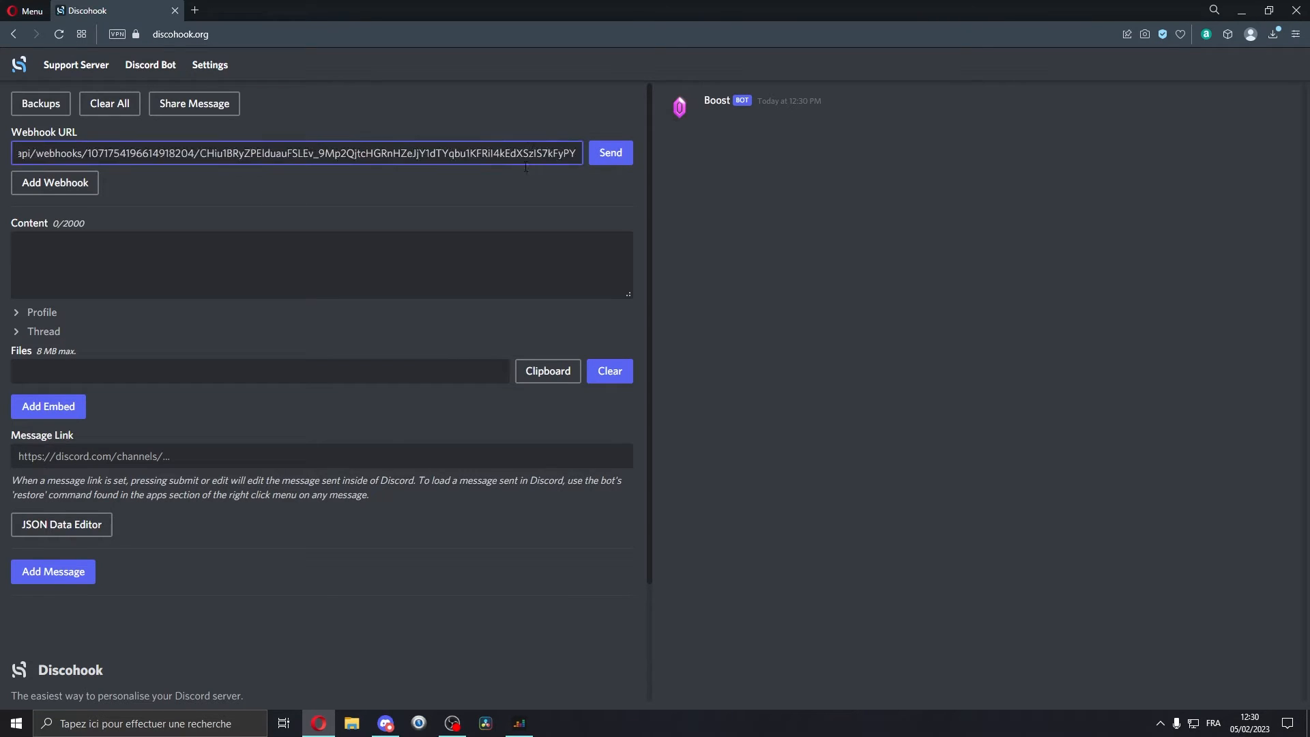
{"action": "left_click", "coordinate": [254, 189]}
{"action": "left_click", "coordinate": [199, 159]}
{"action": "left_click", "coordinate": [210, 171]}
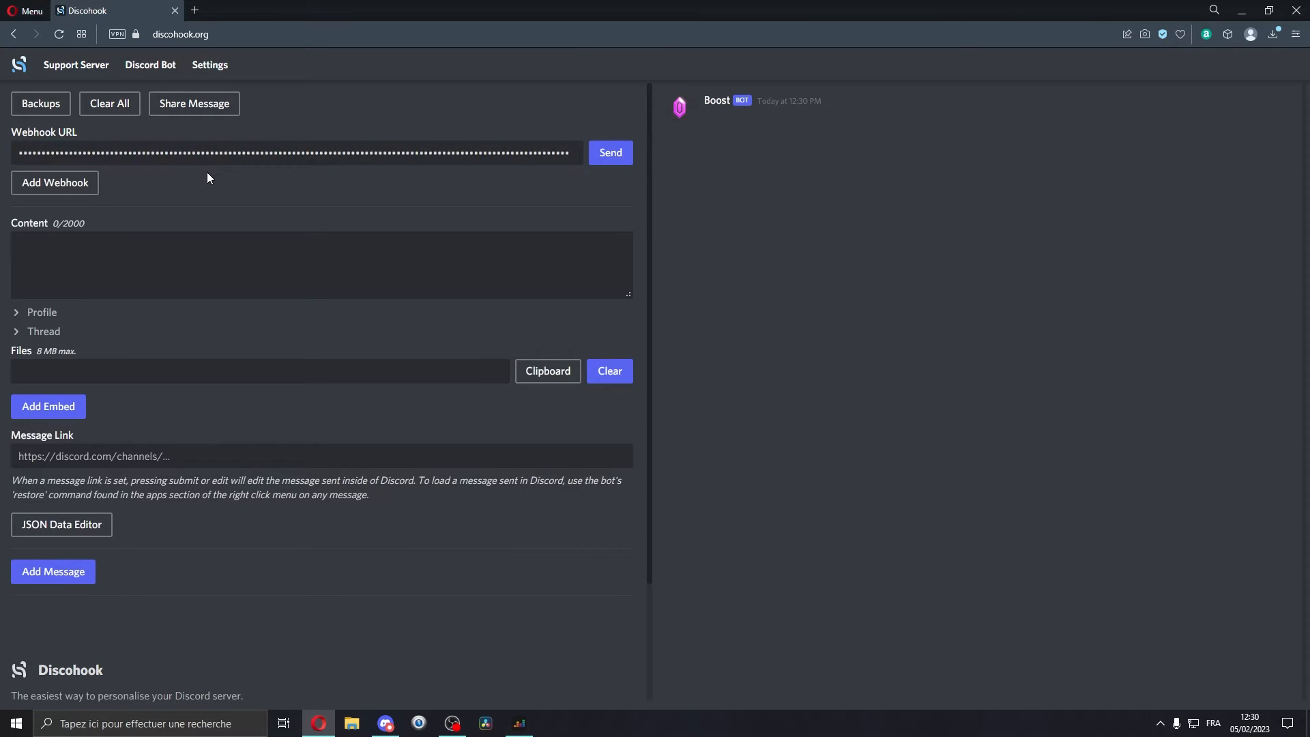
Enter the sample text dqhdhq as the message content
{"action": "scroll", "coordinate": [170, 183], "scroll_direction": "down", "scroll_amount": 1}
{"action": "left_click", "coordinate": [129, 189]}
{"action": "type", "text": "dqhdhq"}
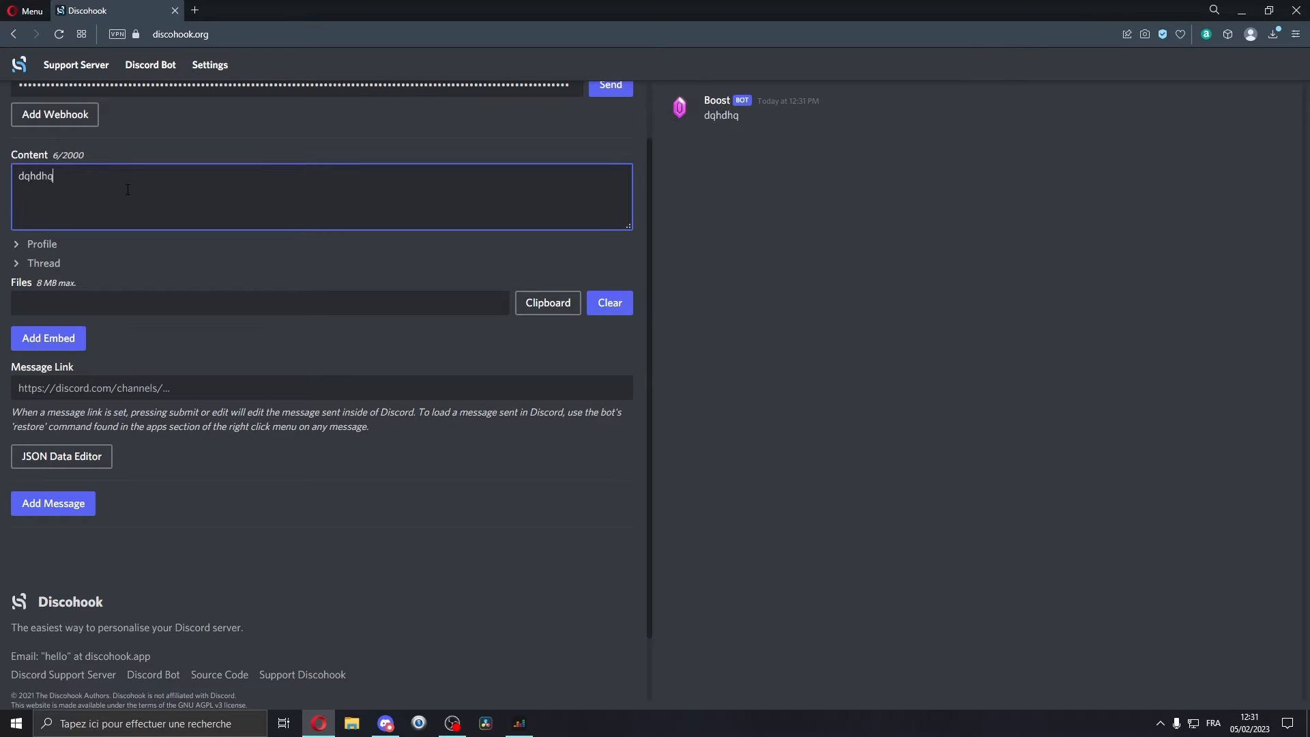
Try overriding the message's profile username with Boost, and remove the override again
{"action": "key", "text": "ctrl+a"}
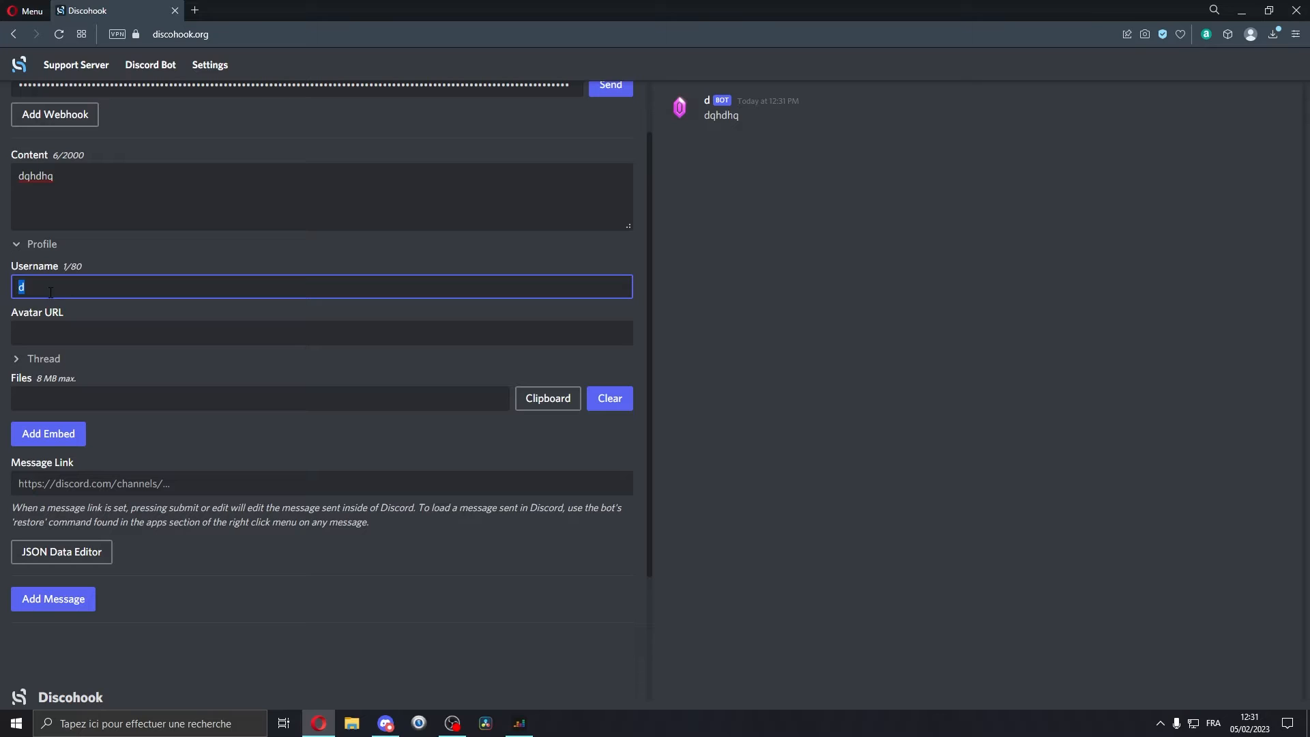
{"action": "type", "text": "Boost"}
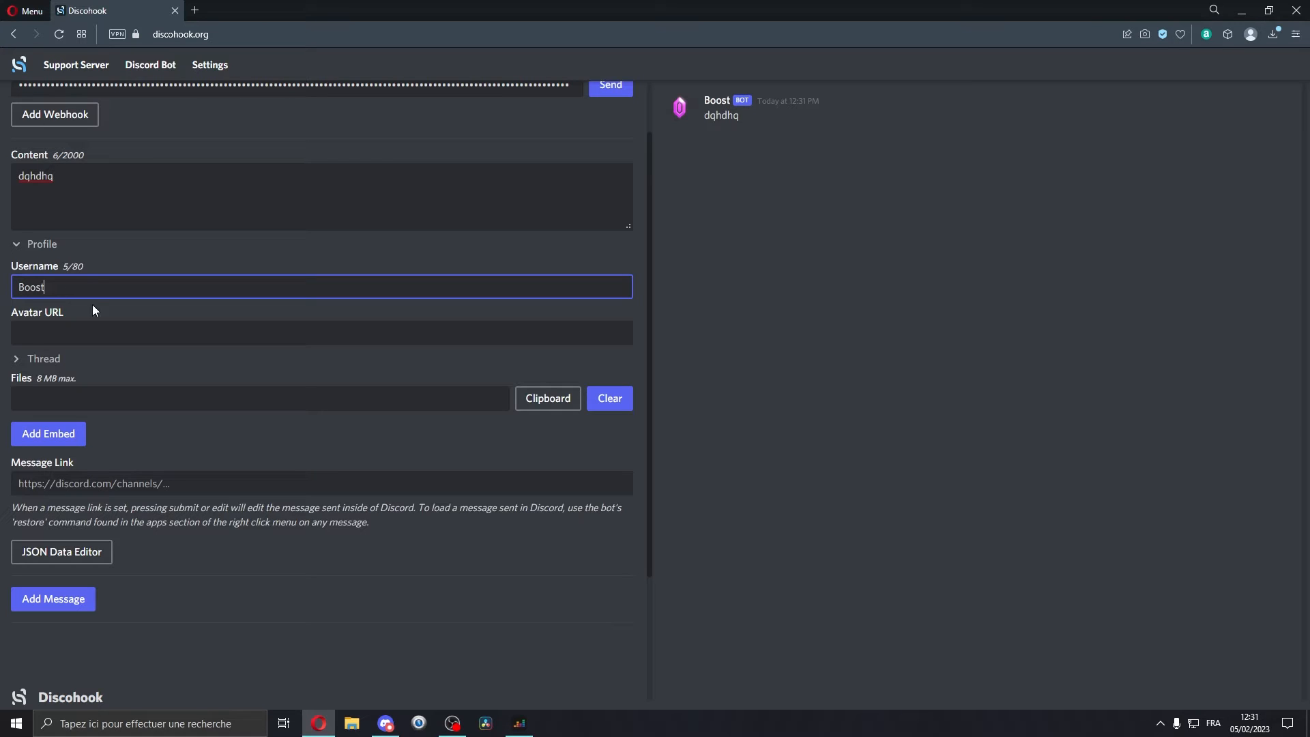
{"action": "left_click", "coordinate": [89, 333]}
{"action": "double_click", "coordinate": [74, 281]}
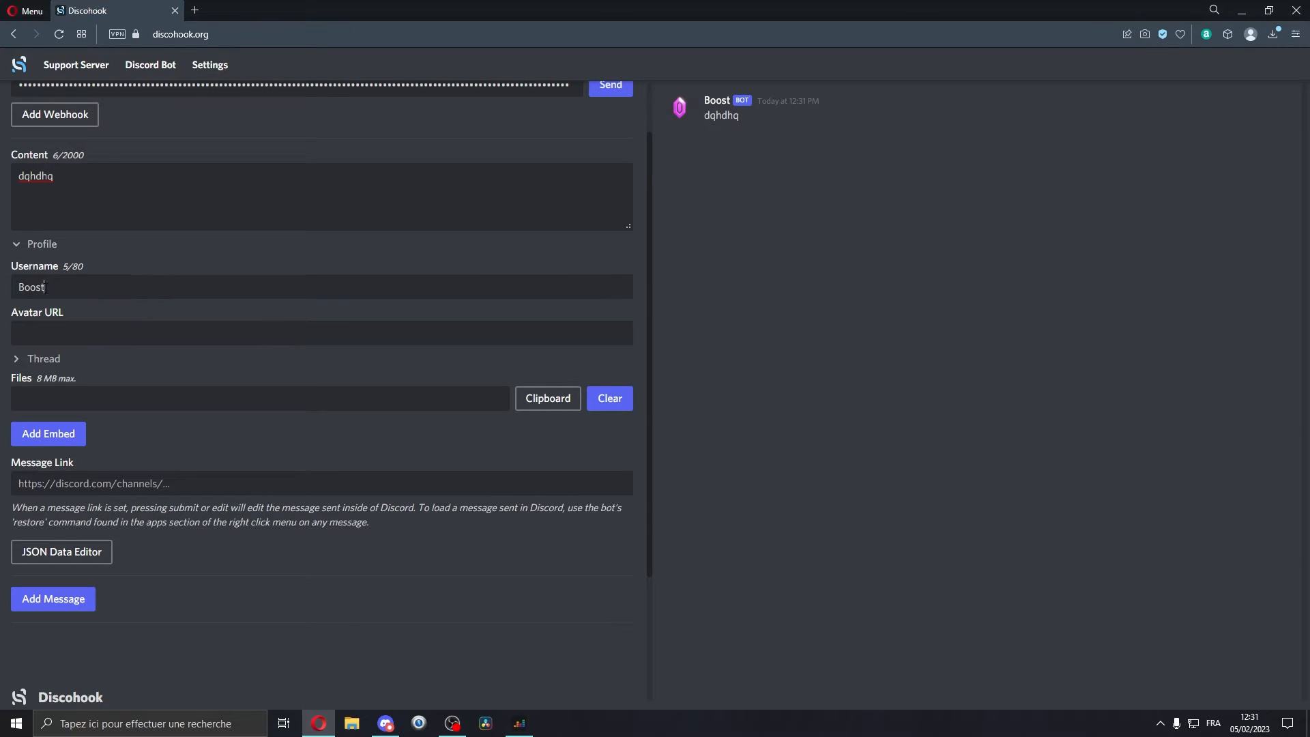
{"action": "key", "text": "BackSpace"}
{"action": "left_click", "coordinate": [41, 246]}
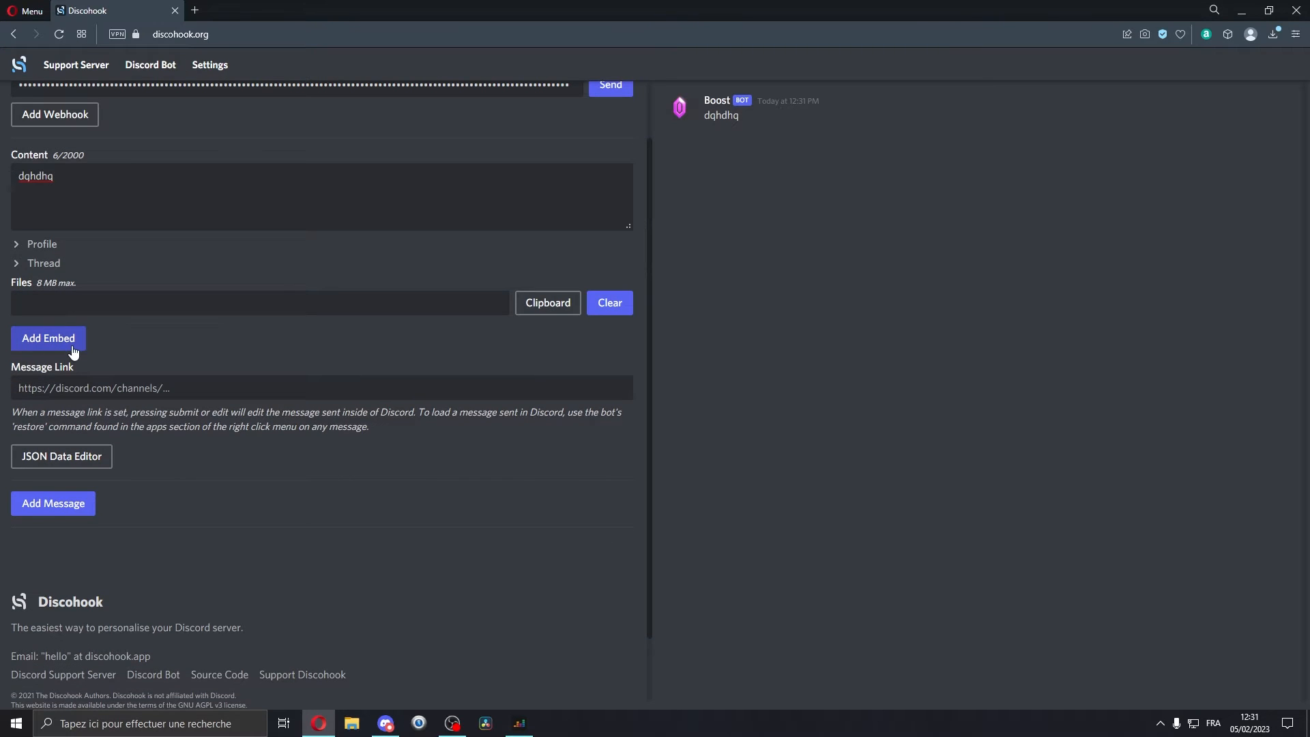
Add a new embed to the message and enter Spenza as its author
{"action": "left_click", "coordinate": [24, 341]}
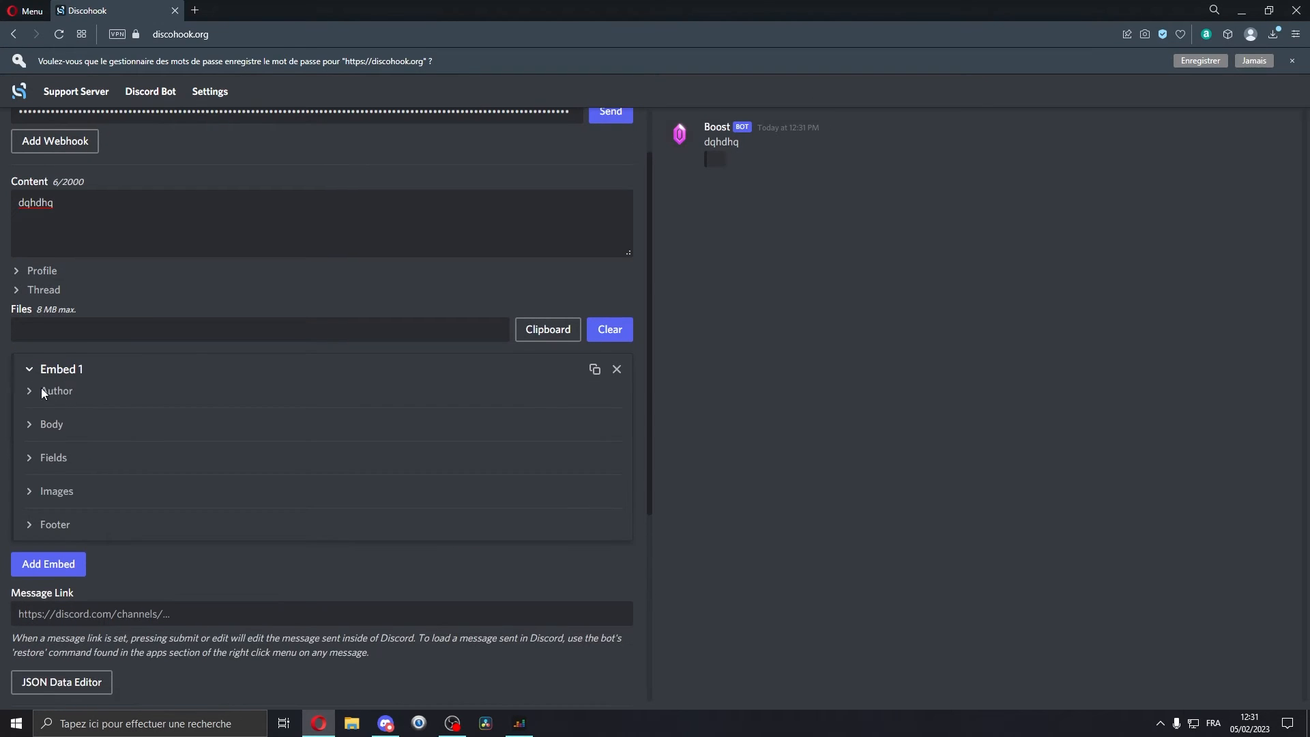
{"action": "left_click", "coordinate": [24, 372]}
{"action": "left_click", "coordinate": [25, 372]}
{"action": "left_click", "coordinate": [33, 393]}
{"action": "left_click", "coordinate": [63, 431]}
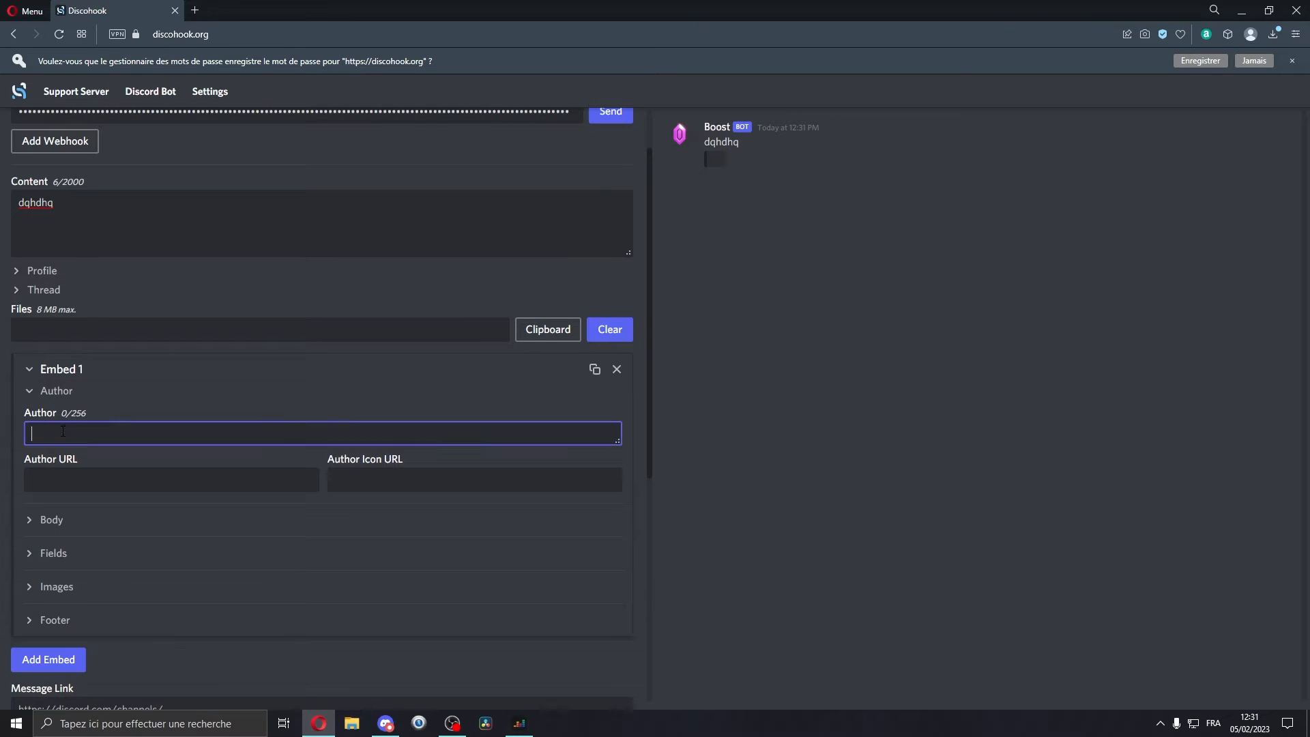
{"action": "type", "text": "cccc"}
{"action": "left_click_drag", "start_coordinate": [62, 431], "coordinate": [22, 440]}
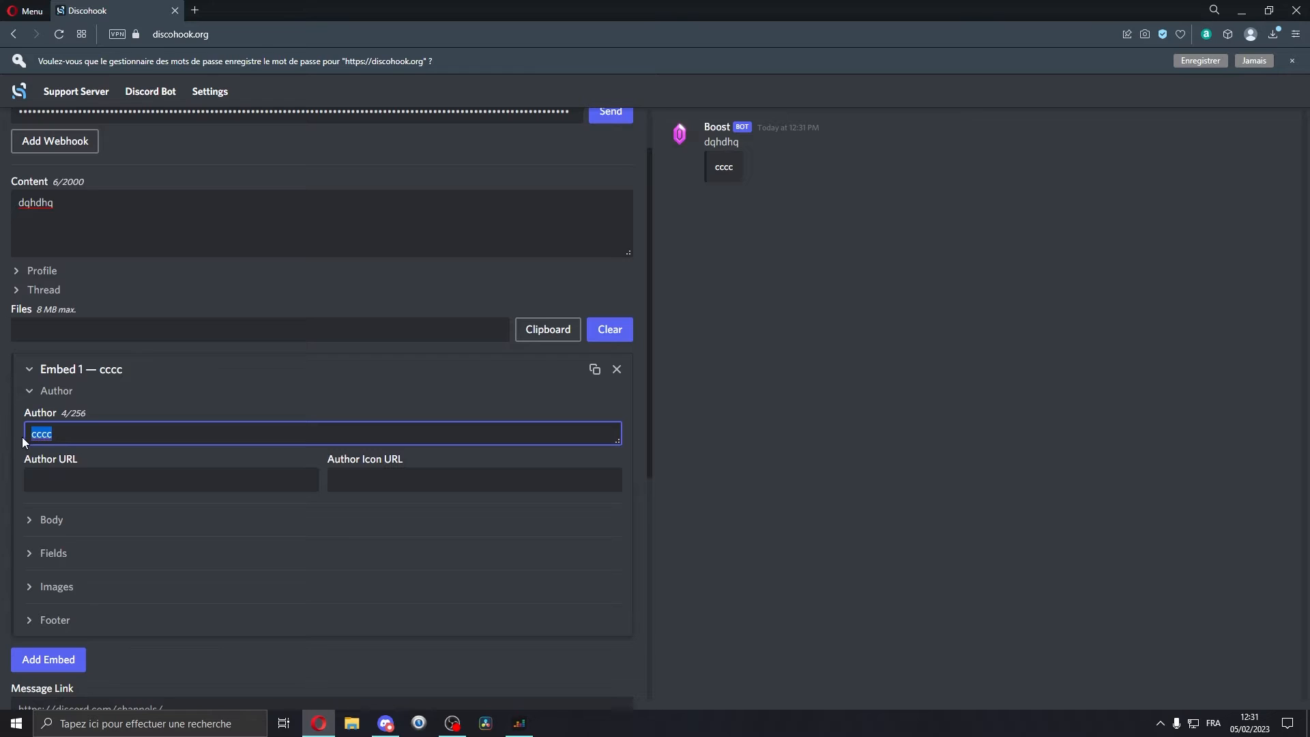
{"action": "type", "text": "Spenza"}
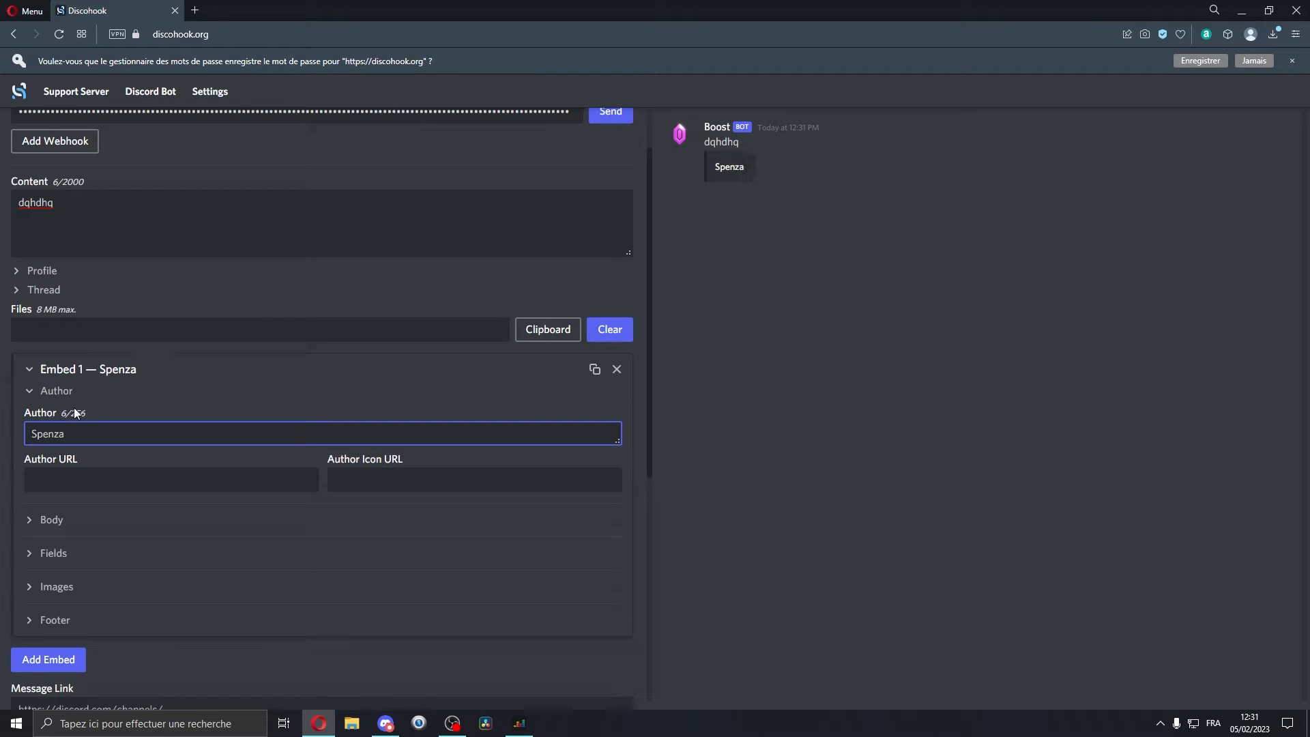
{"action": "left_click", "coordinate": [726, 163]}
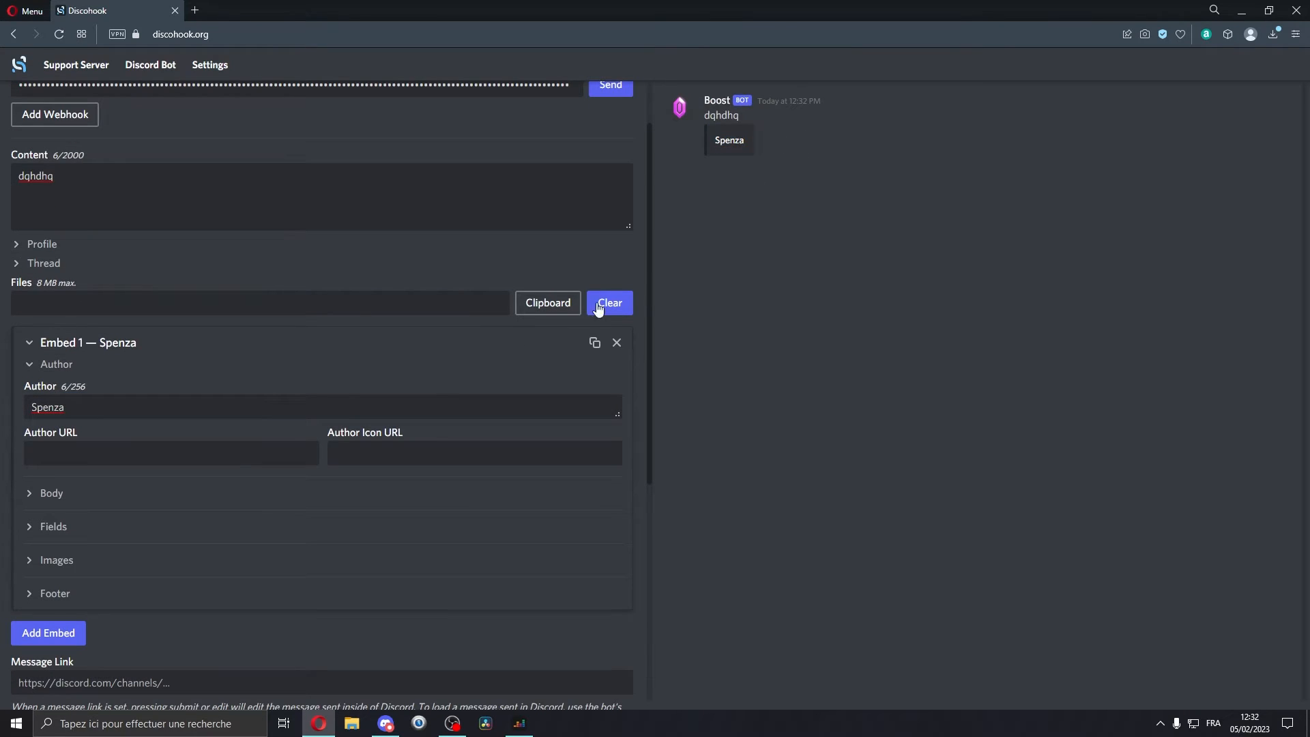
Paste the YouTube channel link as the embed's author URL and extend the author name to Spenza Tuto
{"action": "left_click", "coordinate": [147, 462]}
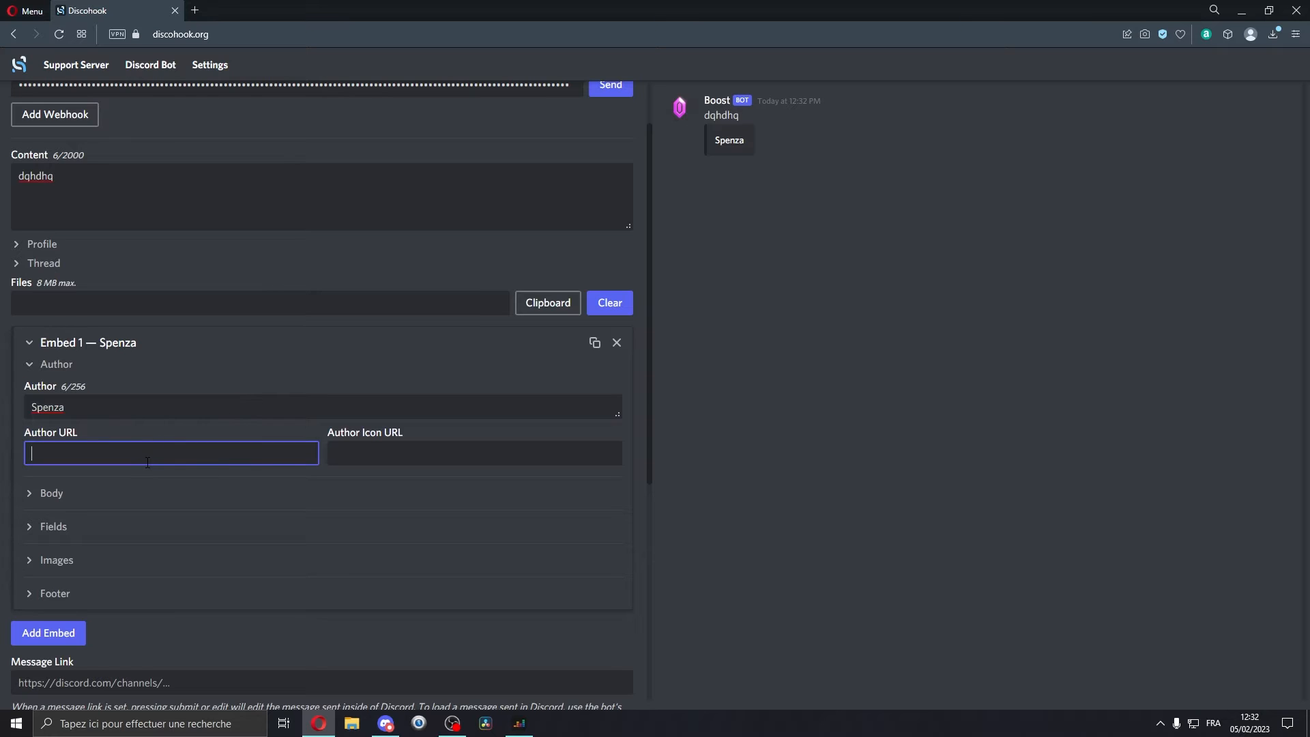
{"action": "key", "text": "ctrl+v"}
{"action": "left_click", "coordinate": [403, 464]}
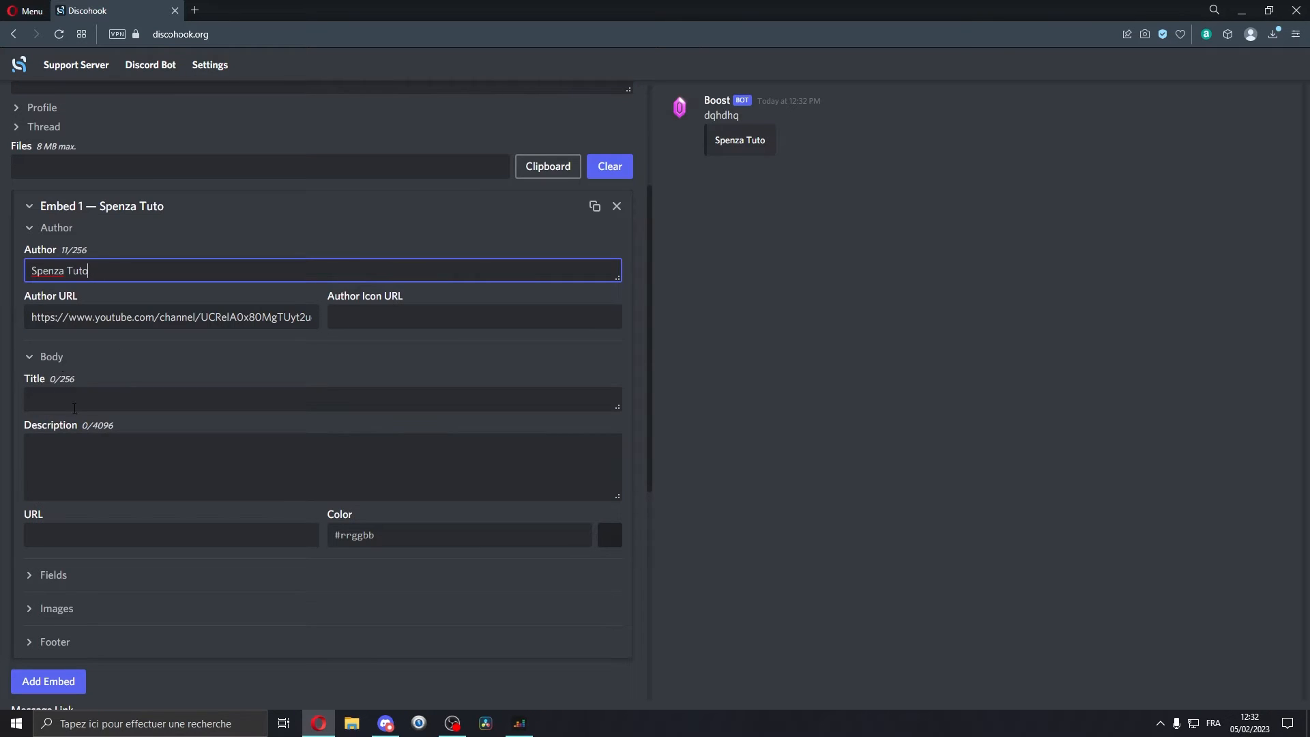
Title the embed Avantages des boosters and fill its description with the booster perks text starting "Boost et obtient tous les avantages suivants sur le serveur !"
{"action": "left_click", "coordinate": [74, 406]}
{"action": "scroll", "coordinate": [74, 406], "scroll_direction": "down", "scroll_amount": 2}
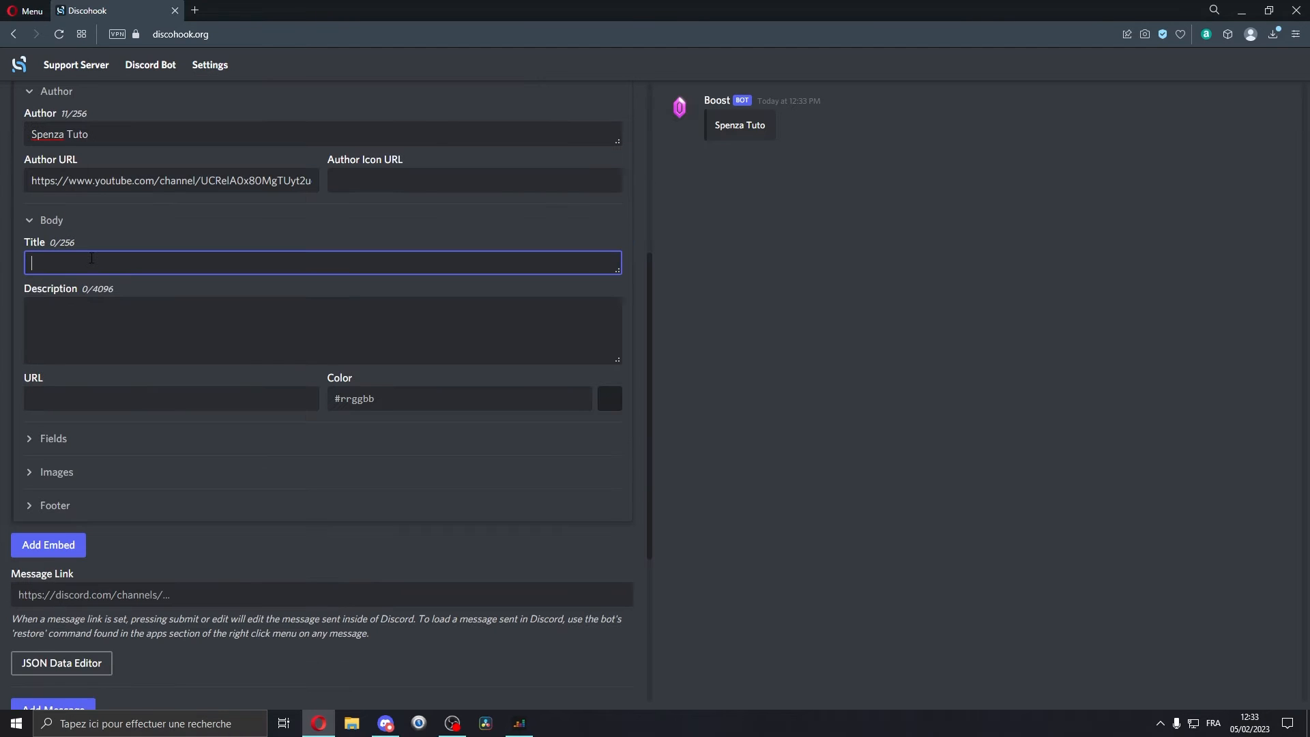
{"action": "type", "text": "Avantages des boosters"}
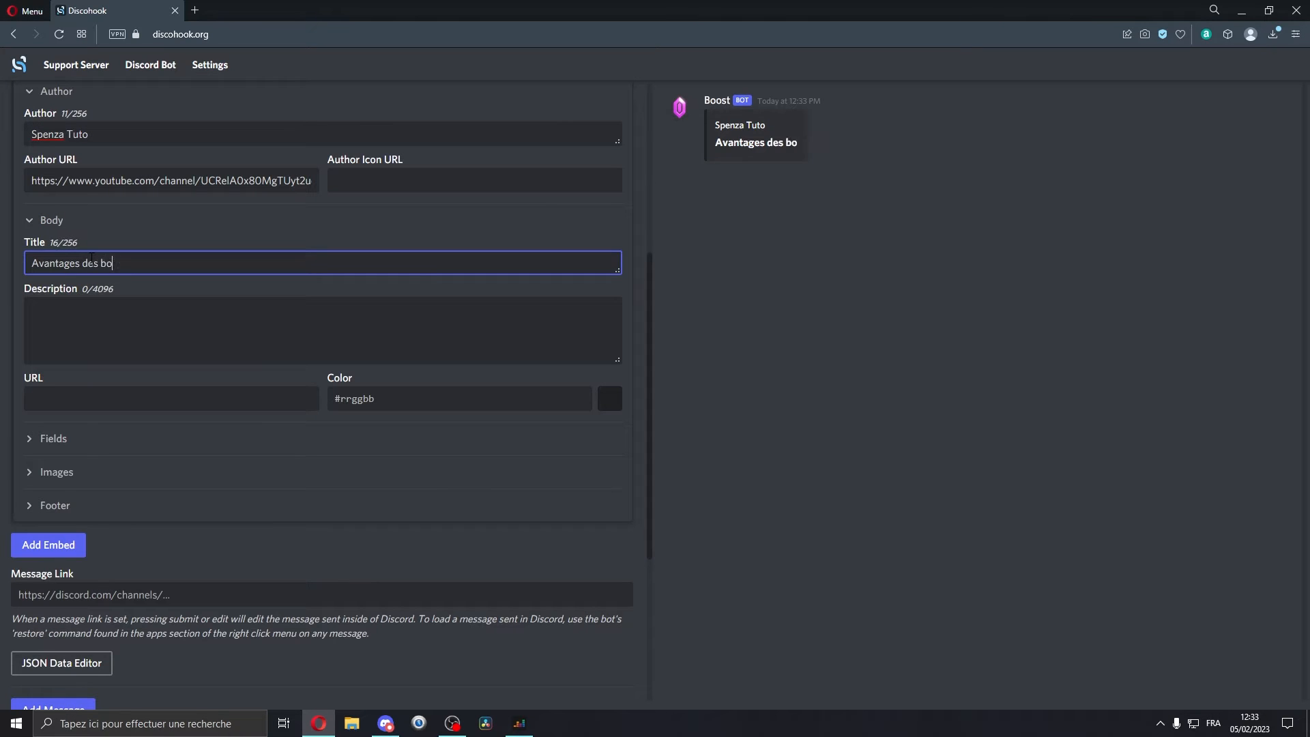
{"action": "left_click", "coordinate": [110, 312]}
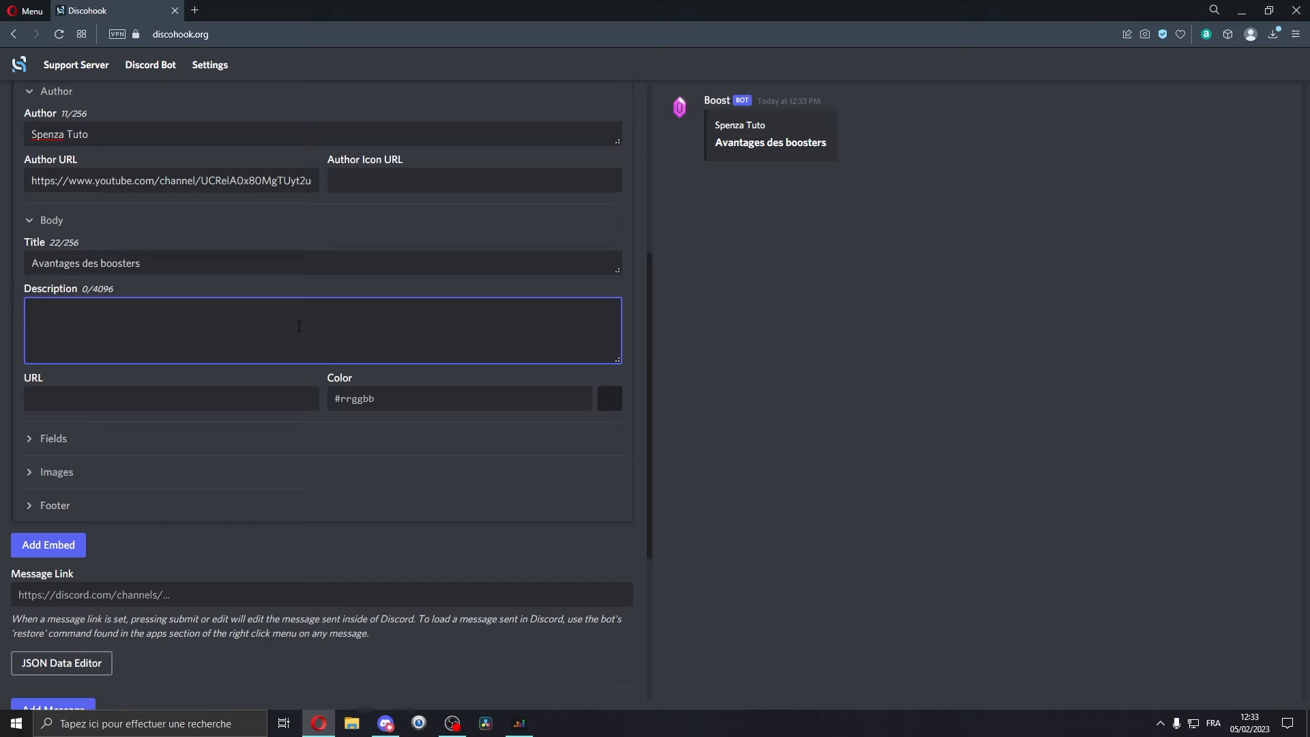
{"action": "type", "text": "Avantages boosters Boost et obtient tous les avantages suivants sur le serveur ! 🎁  ╚> Grade Serveur Boosters (au dessus des Discord EXPERT !) ╚> Accès à la catégorie VIP (salon textuel / vocaux) ╚> Badge de boosters devant ton pseudo ╚> Permissions de se renommer et de lancer des activités  Alors qu'est ce que tu attends pour booster le serveur ?"}
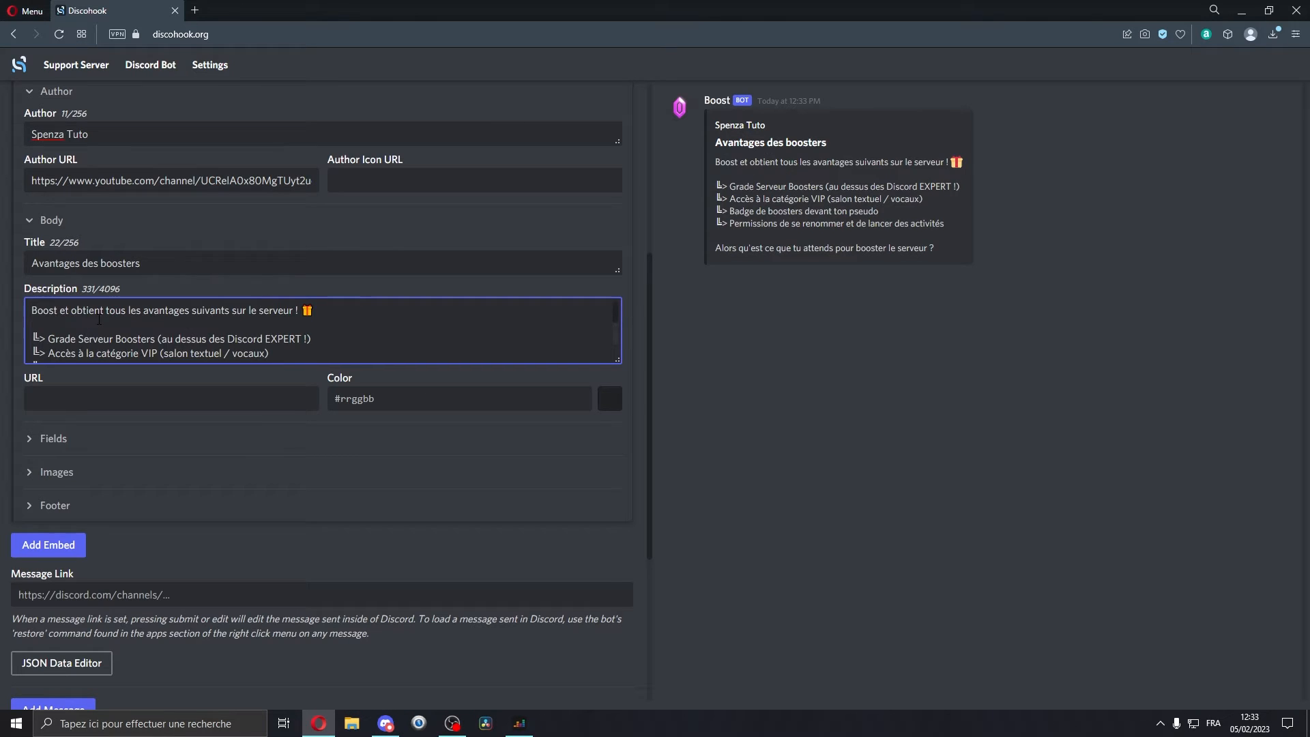
Check the embed preview and test the author name's link, closing the page it opens
{"action": "scroll", "coordinate": [99, 320], "scroll_direction": "up", "scroll_amount": 1}
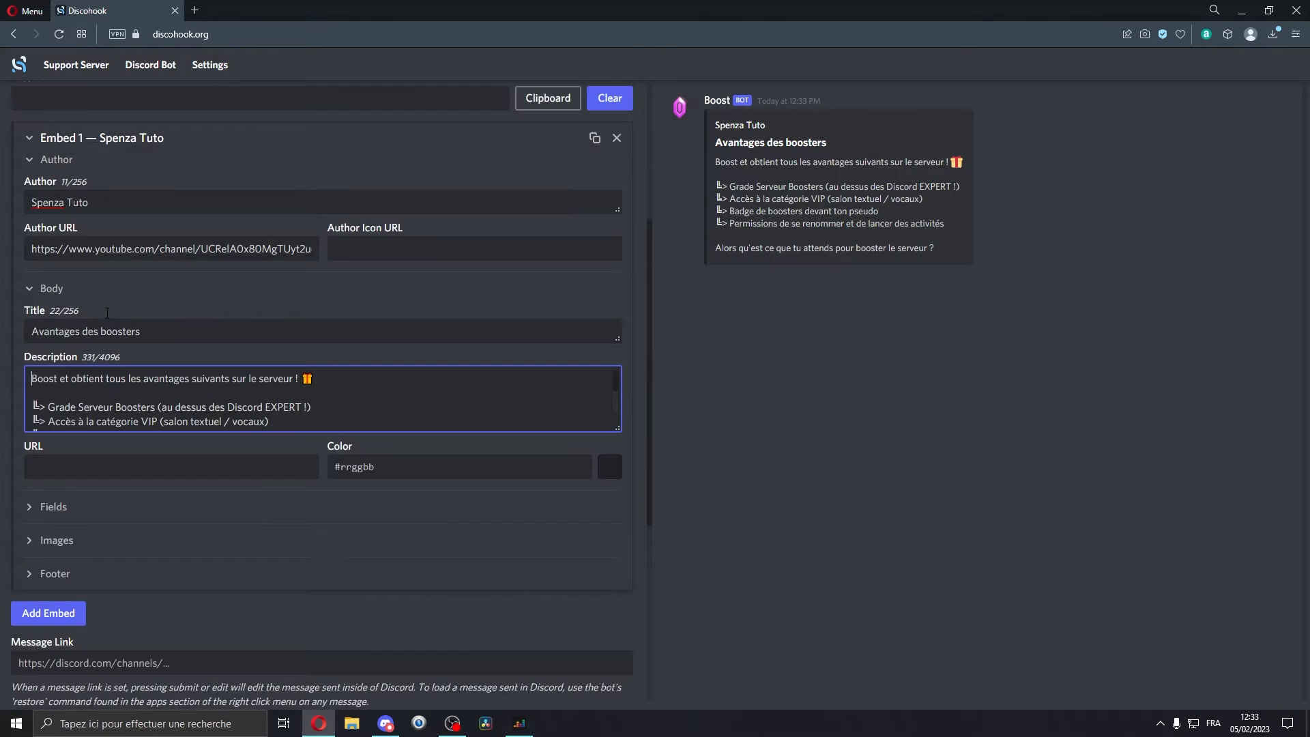
{"action": "scroll", "coordinate": [104, 317], "scroll_direction": "down", "scroll_amount": 1}
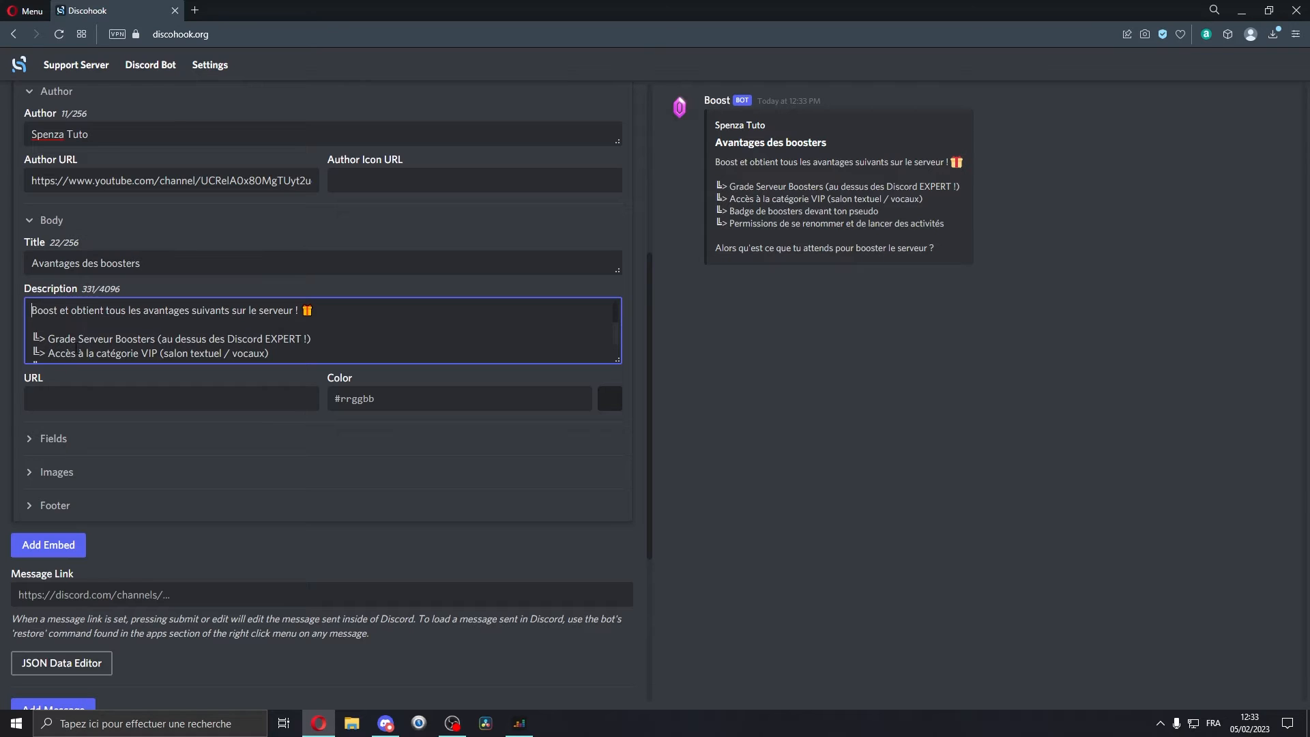
{"action": "scroll", "coordinate": [184, 344], "scroll_direction": "down", "scroll_amount": 2}
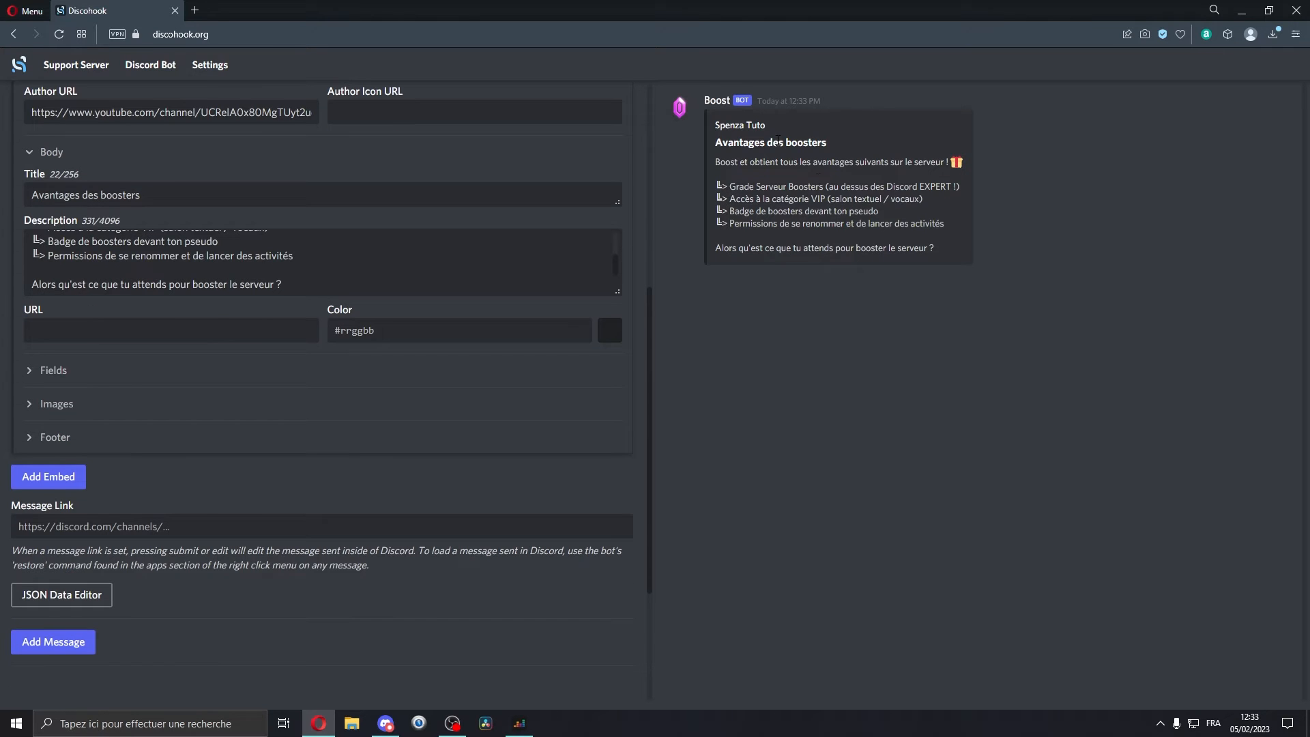
{"action": "left_click", "coordinate": [730, 130]}
{"action": "left_click", "coordinate": [313, 14]}
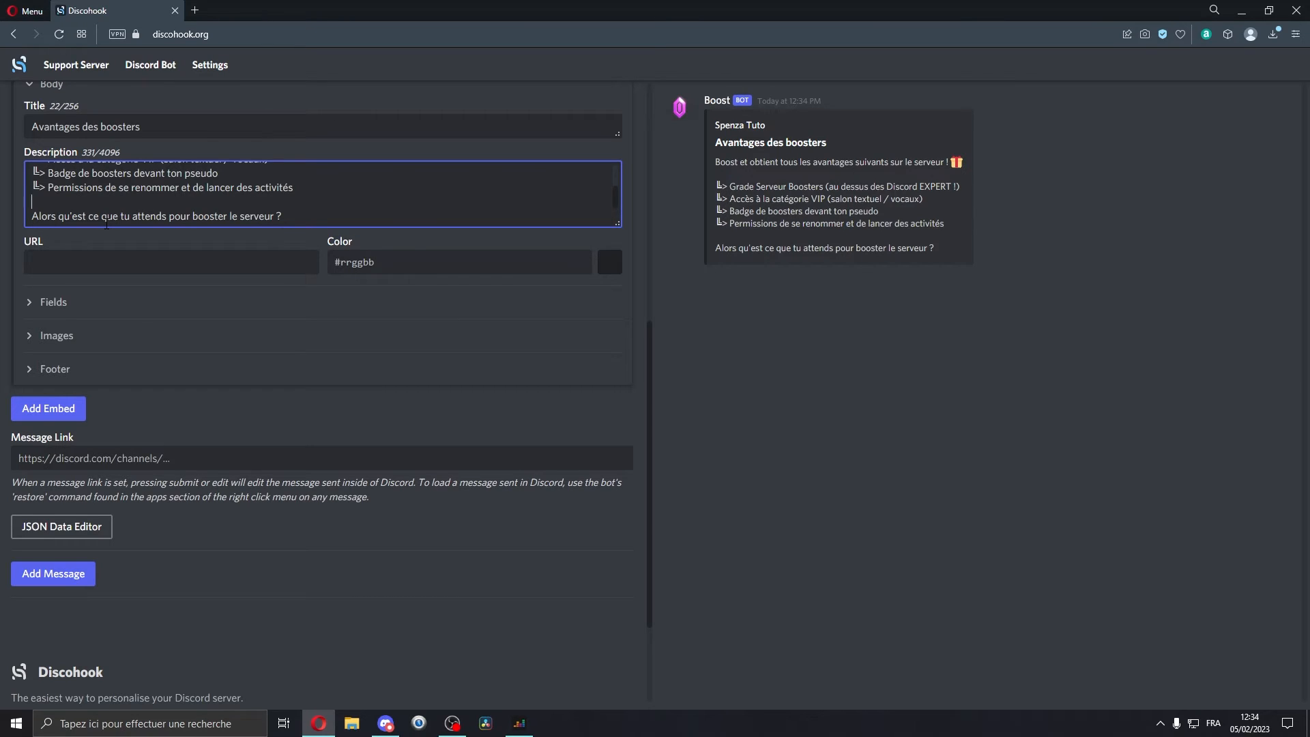
Copy the boost channel's ID in Discord and insert it as a <#ID> channel mention on the blank line before the description's closing question
{"action": "key", "text": "alt+Tab"}
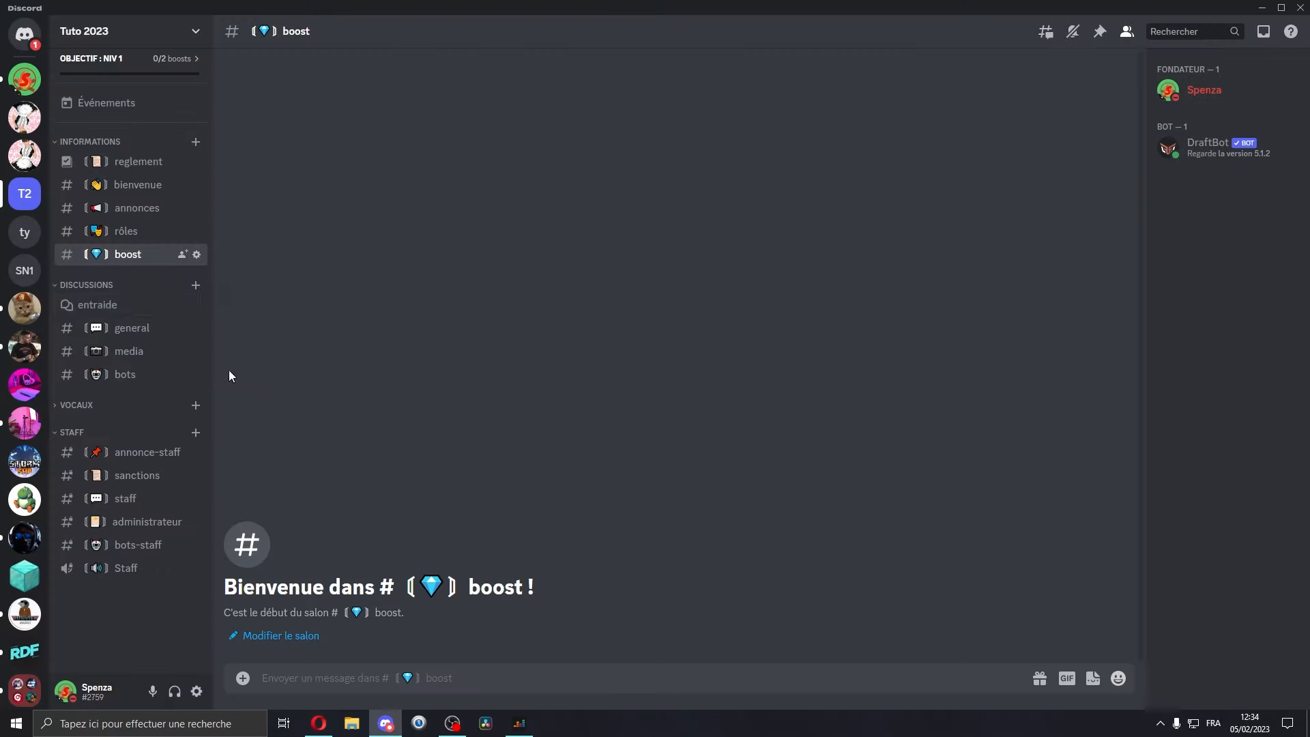
{"action": "right_click", "coordinate": [135, 253]}
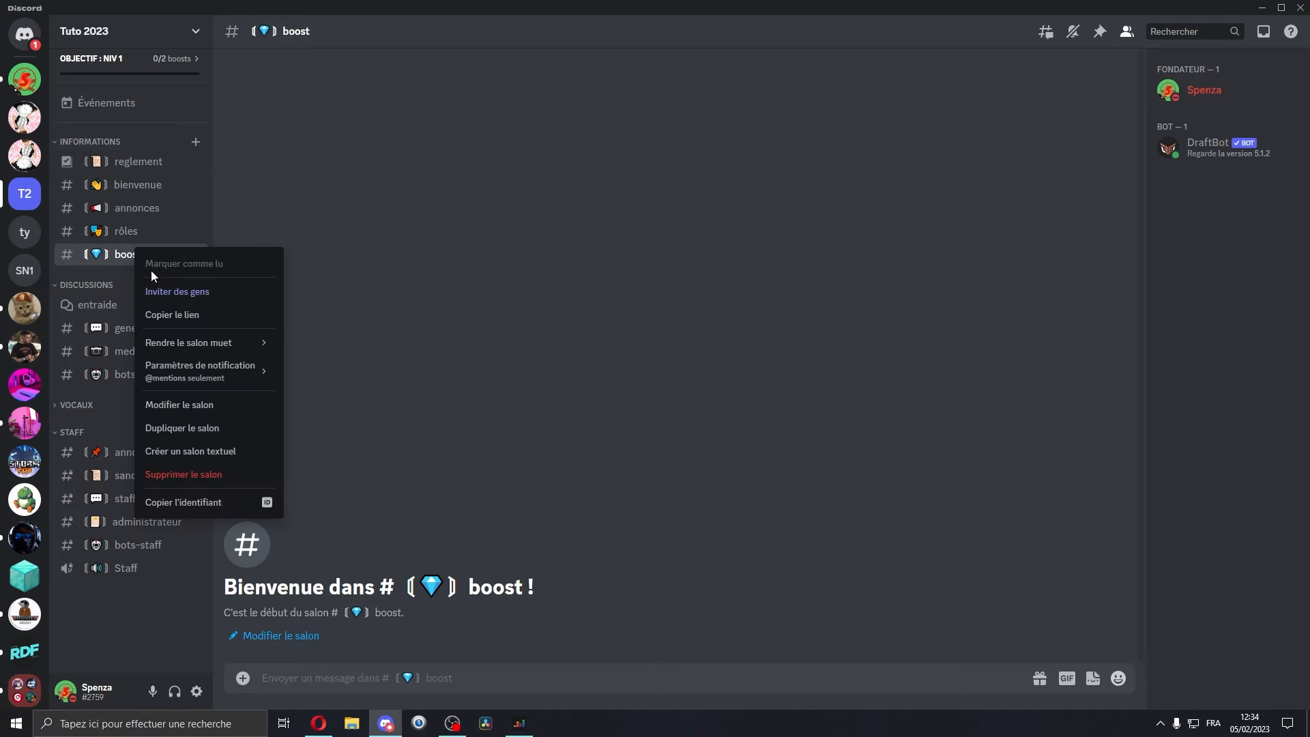
{"action": "left_click", "coordinate": [161, 504]}
{"action": "key", "text": "alt+Tab"}
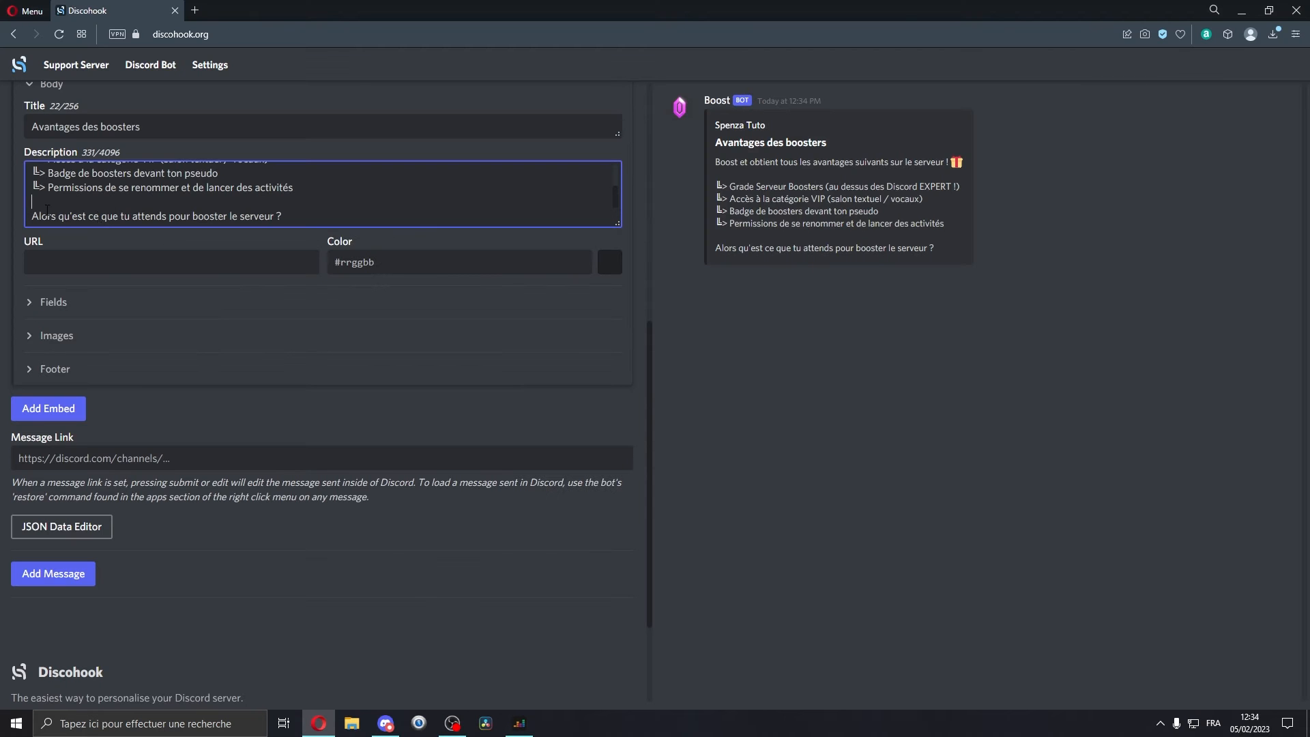
{"action": "type", "text": "<>"}
{"action": "type", "text": "#>"}
{"action": "key", "text": "ctrl+v"}
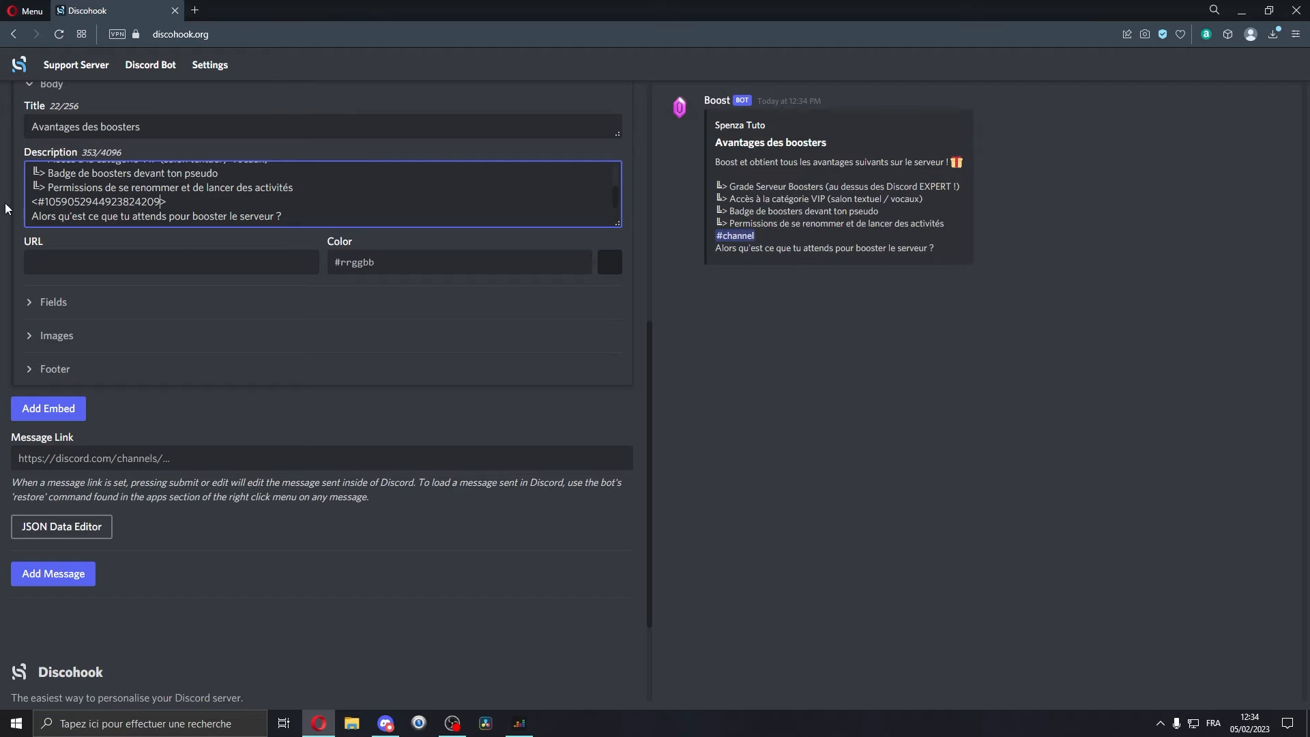
Try replacing the # in the description's mention with @, and remove the whole mention again
{"action": "left_click", "coordinate": [43, 202]}
{"action": "key", "text": "BackSpace"}
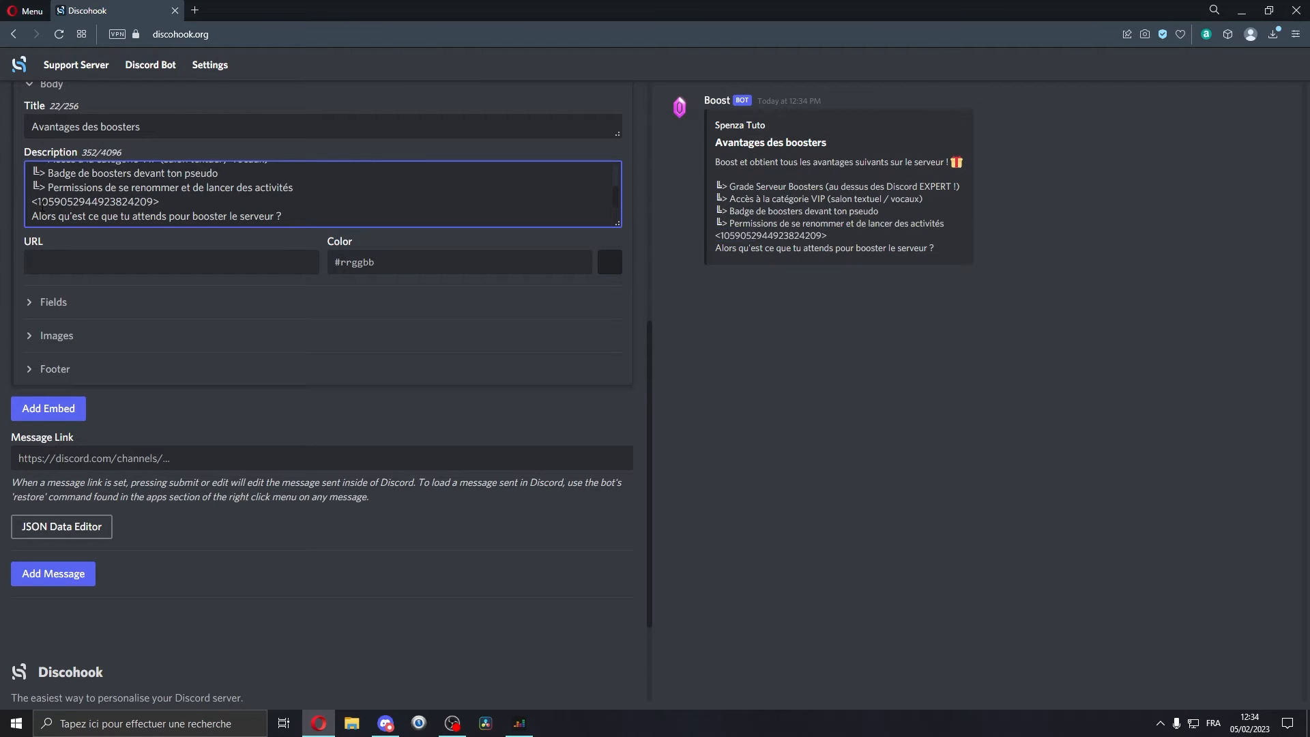
{"action": "type", "text": "@"}
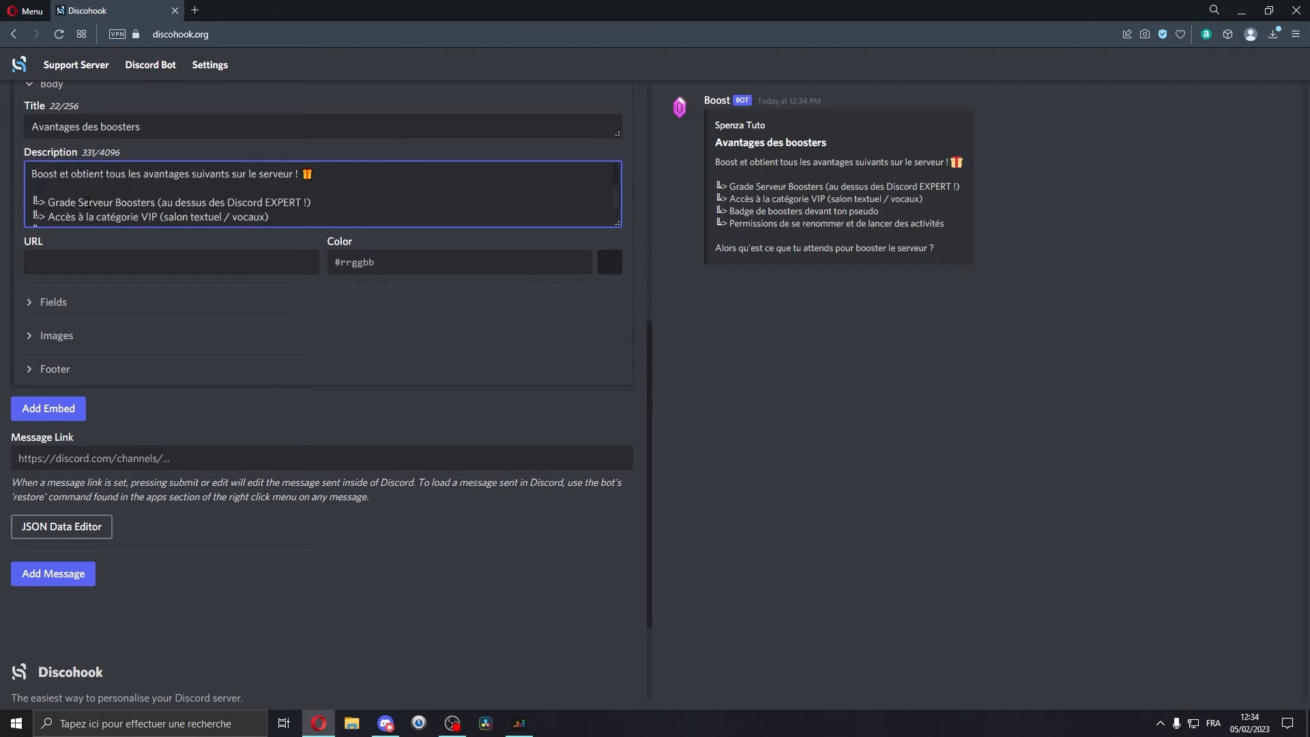
{"action": "scroll", "coordinate": [88, 202], "scroll_direction": "down", "scroll_amount": 1}
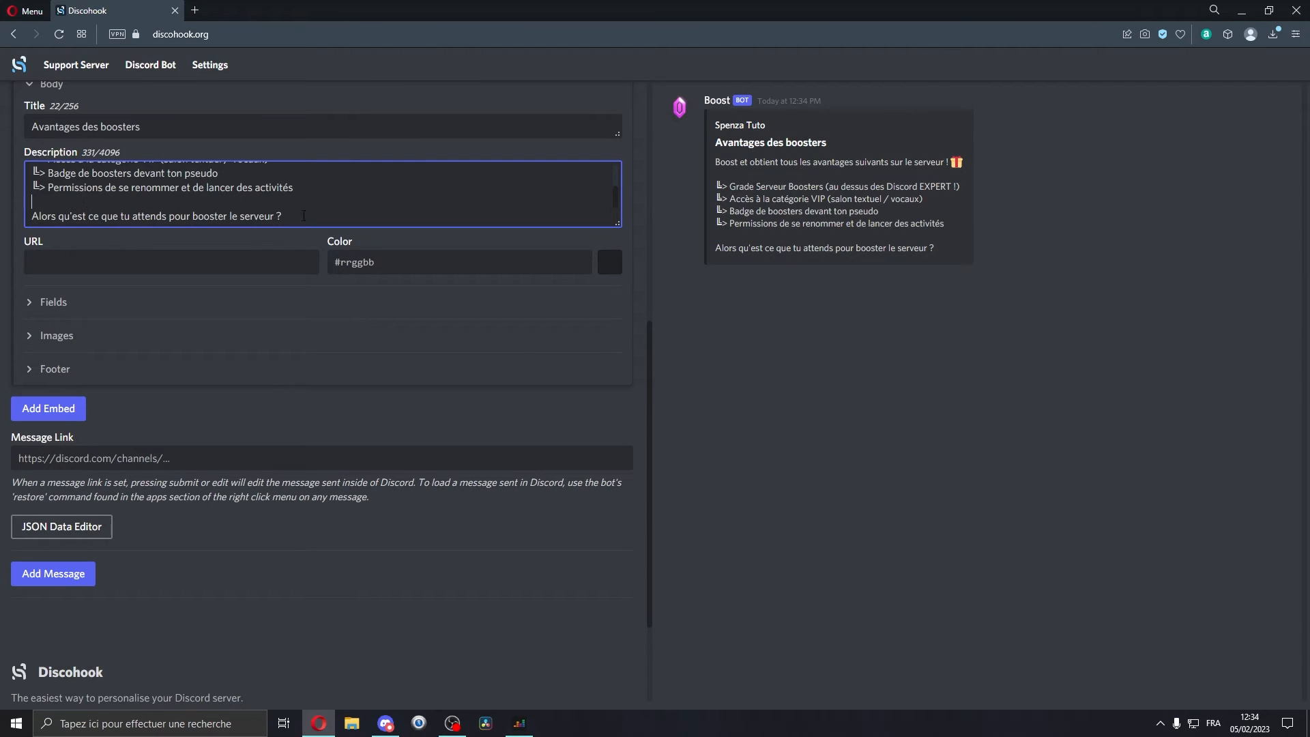
{"action": "left_click_drag", "start_coordinate": [239, 221], "coordinate": [286, 222]}
{"action": "left_click", "coordinate": [244, 217]}
{"action": "type", "text": "["}
{"action": "left_click", "coordinate": [279, 218]}
{"action": "type", "text": "]("}
{"action": "type", "text": "https://discord.gg/294nKC7n"}
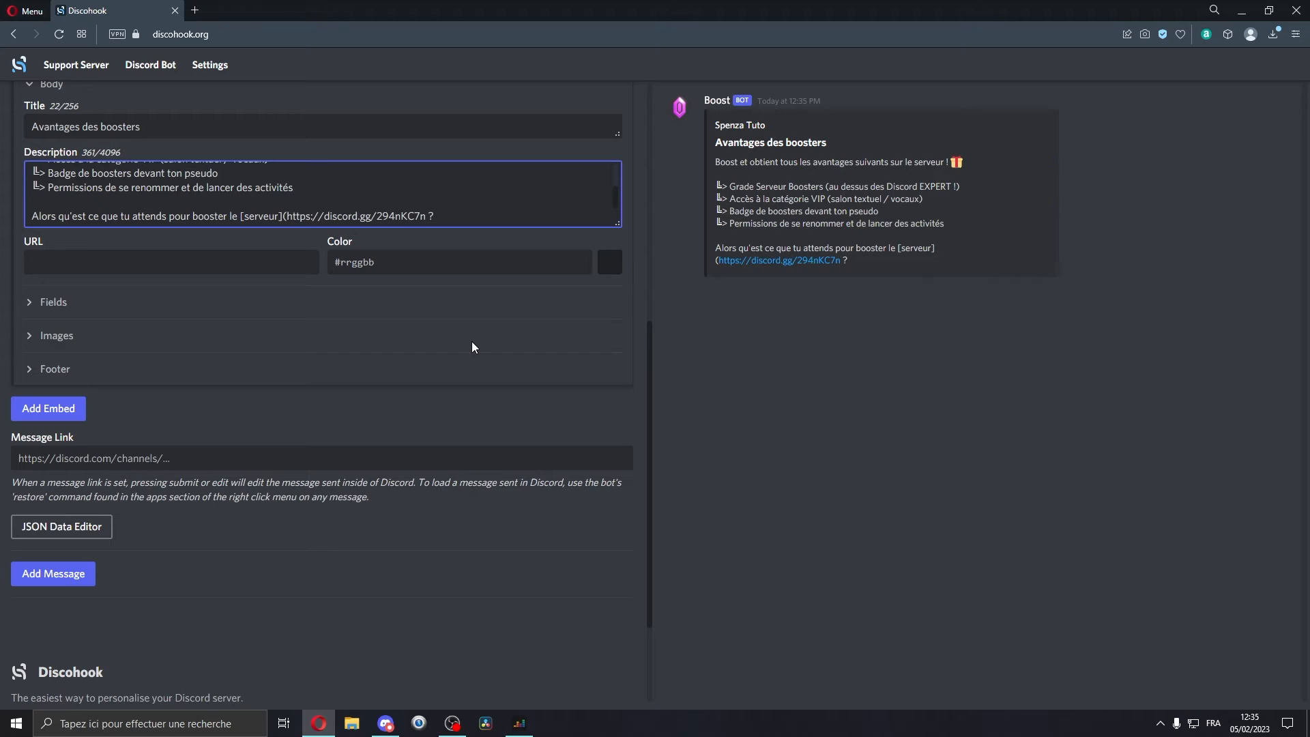
{"action": "type", "text": ")"}
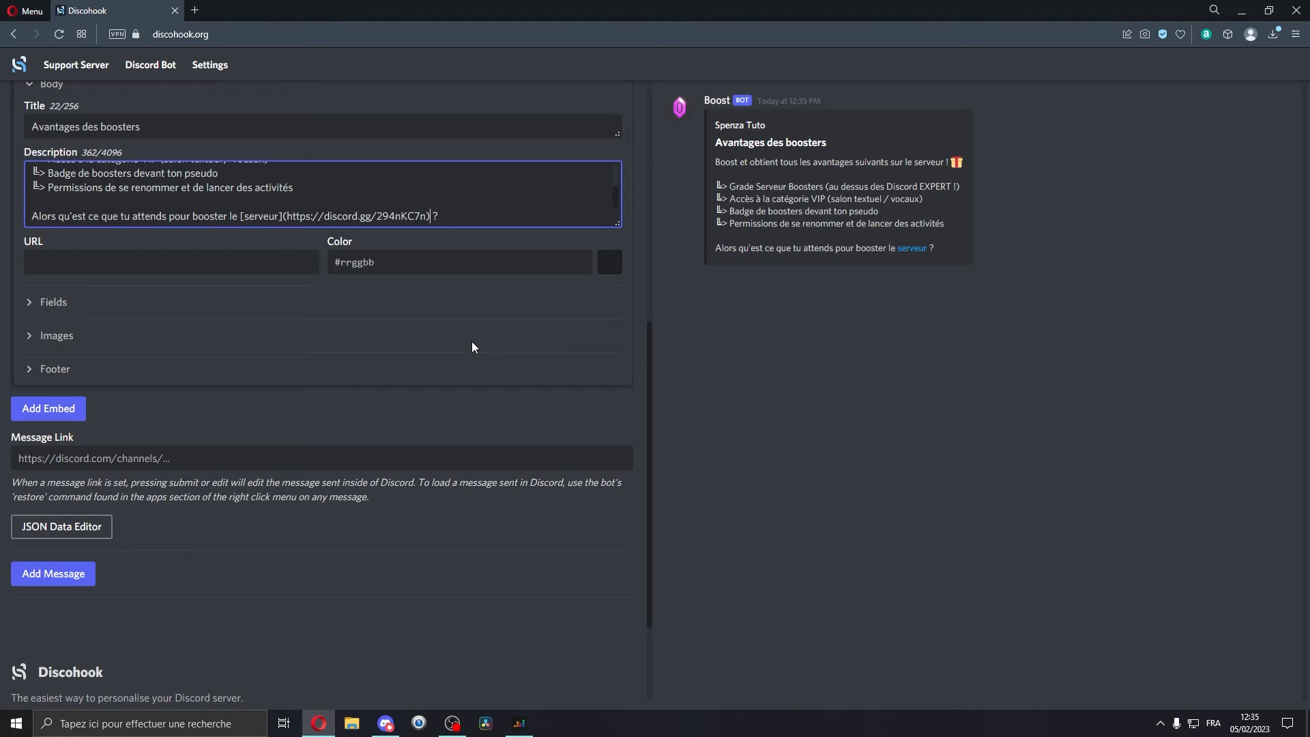
{"action": "left_click", "coordinate": [919, 255]}
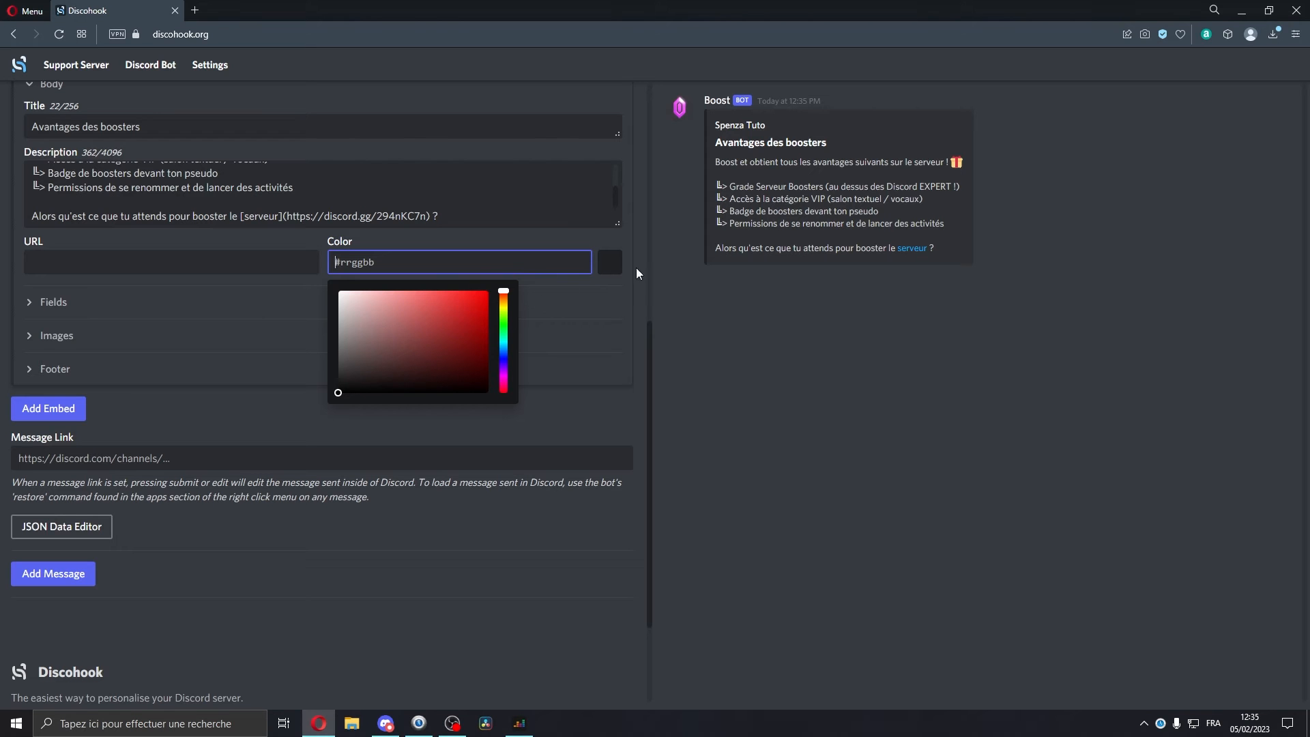
Set the embed's color to the magenta #ff00d6
{"action": "left_click_drag", "start_coordinate": [456, 361], "coordinate": [507, 387]}
{"action": "left_click_drag", "start_coordinate": [808, 248], "coordinate": [815, 249]}
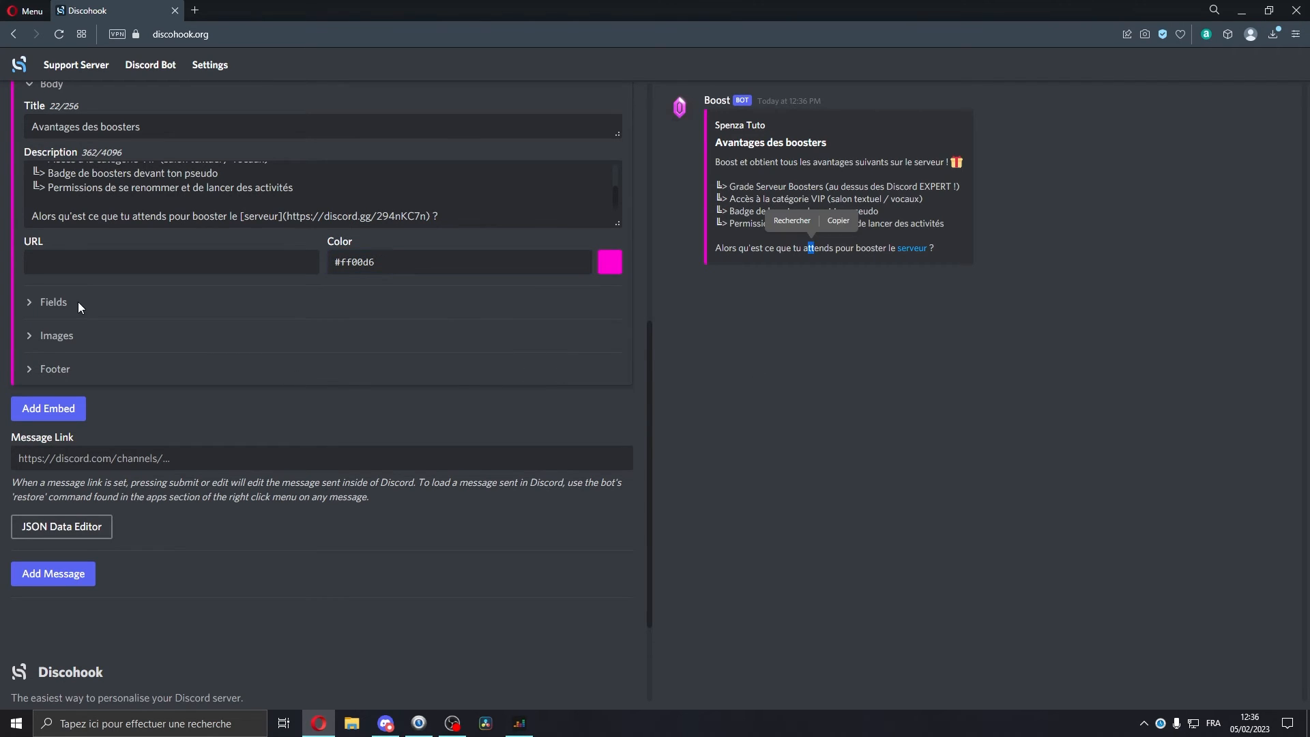
Copy the image address of the Spenza Tuto YouTube logo from Google Images and paste it as the embed's image URL
{"action": "left_click", "coordinate": [54, 335]}
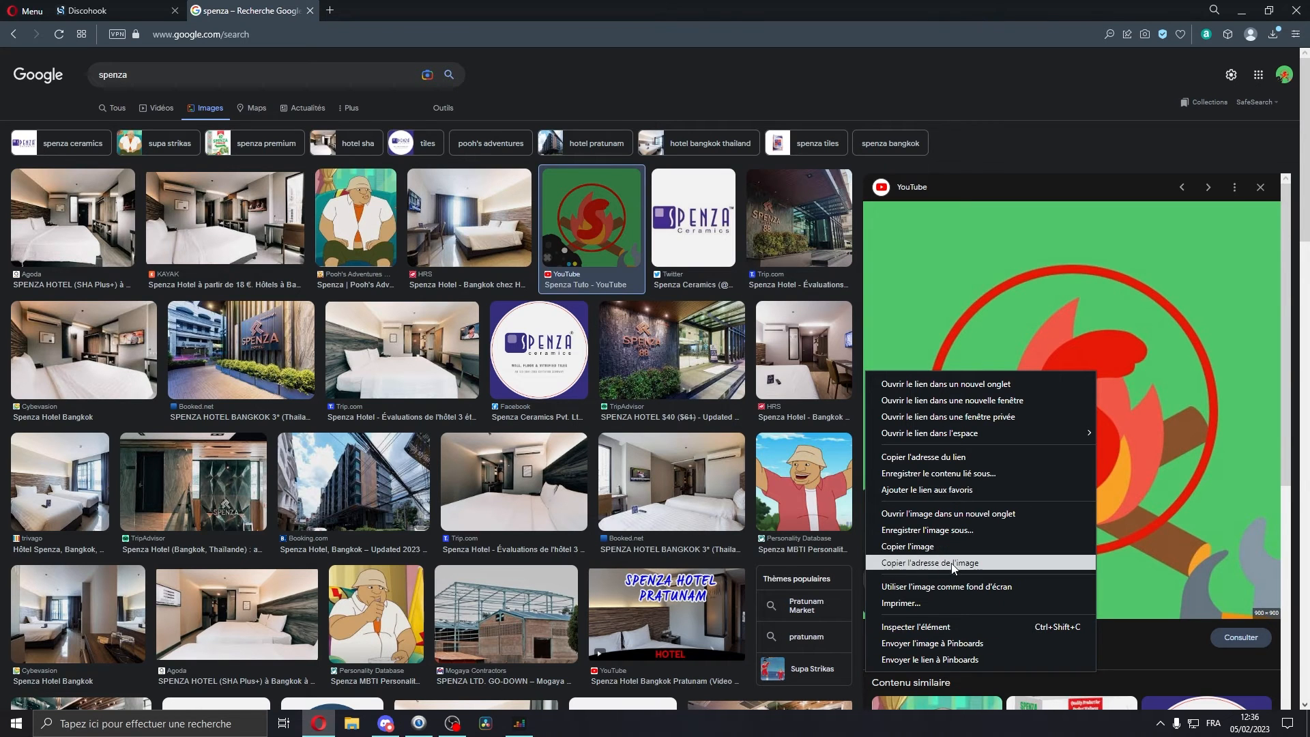
{"action": "left_click", "coordinate": [978, 563]}
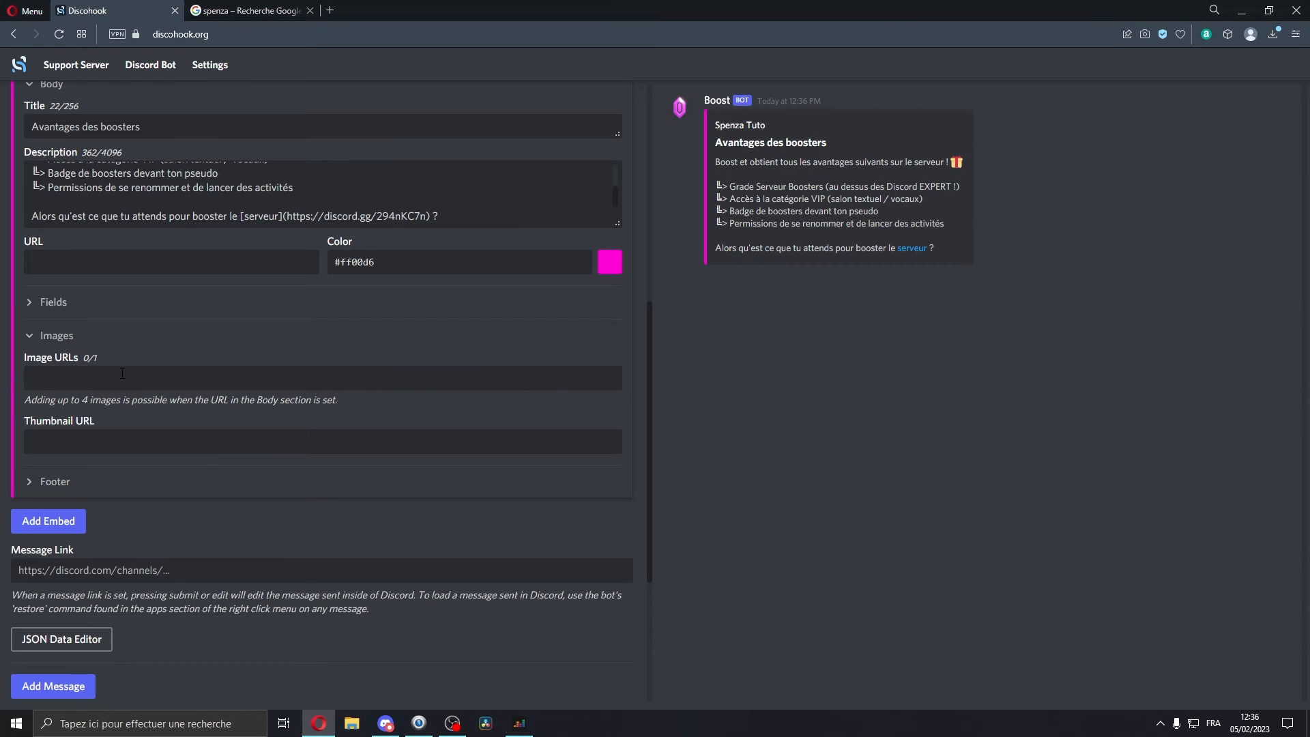
{"action": "key", "text": "ctrl+v"}
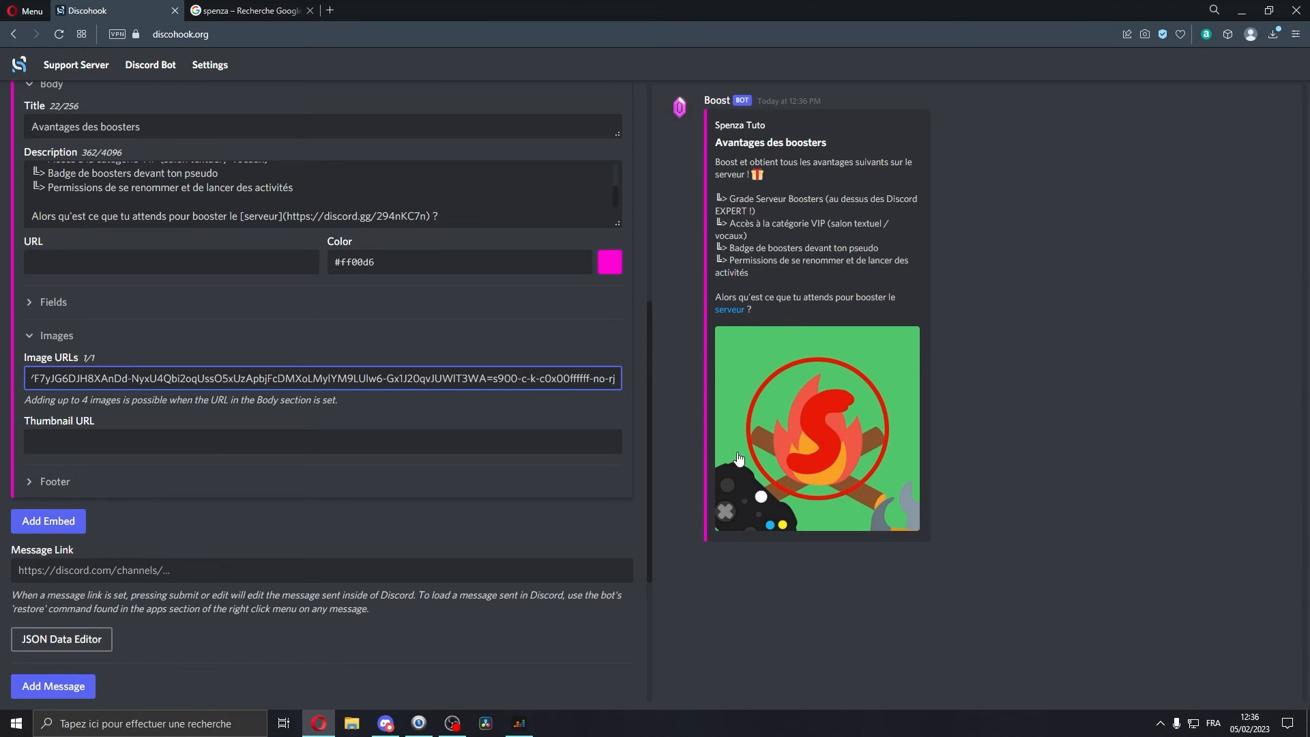
Paste the same logo address as the thumbnail URL and clear the embed's main image URL
{"action": "key", "text": "Tab"}
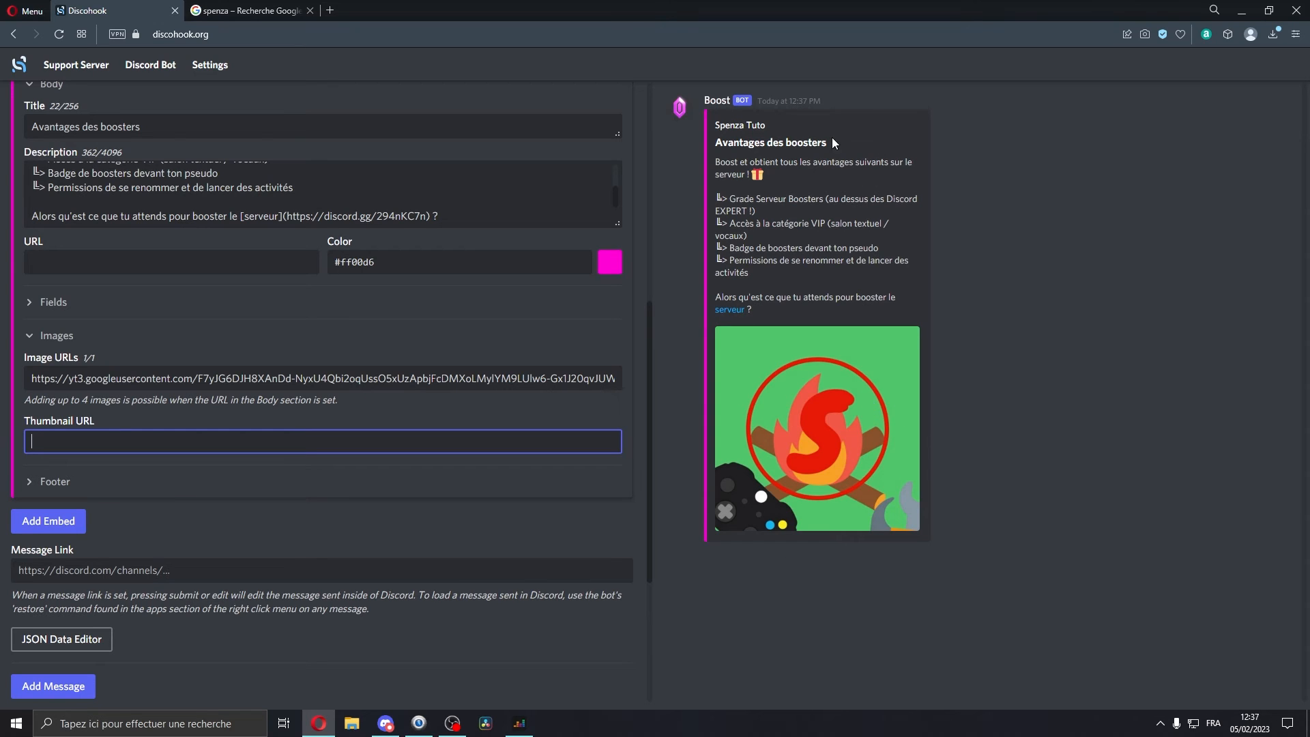
{"action": "key", "text": "ctrl+v"}
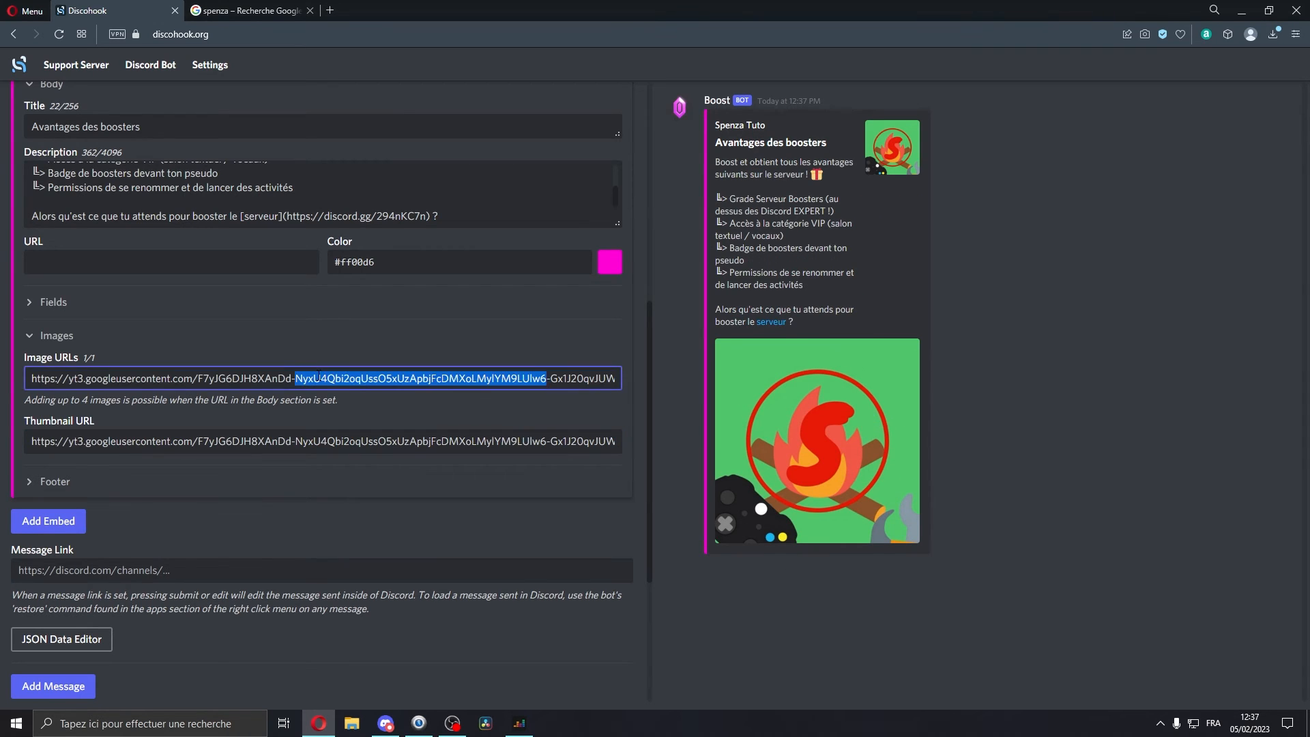
{"action": "triple_click", "coordinate": [317, 378]}
{"action": "key", "text": "BackSpace"}
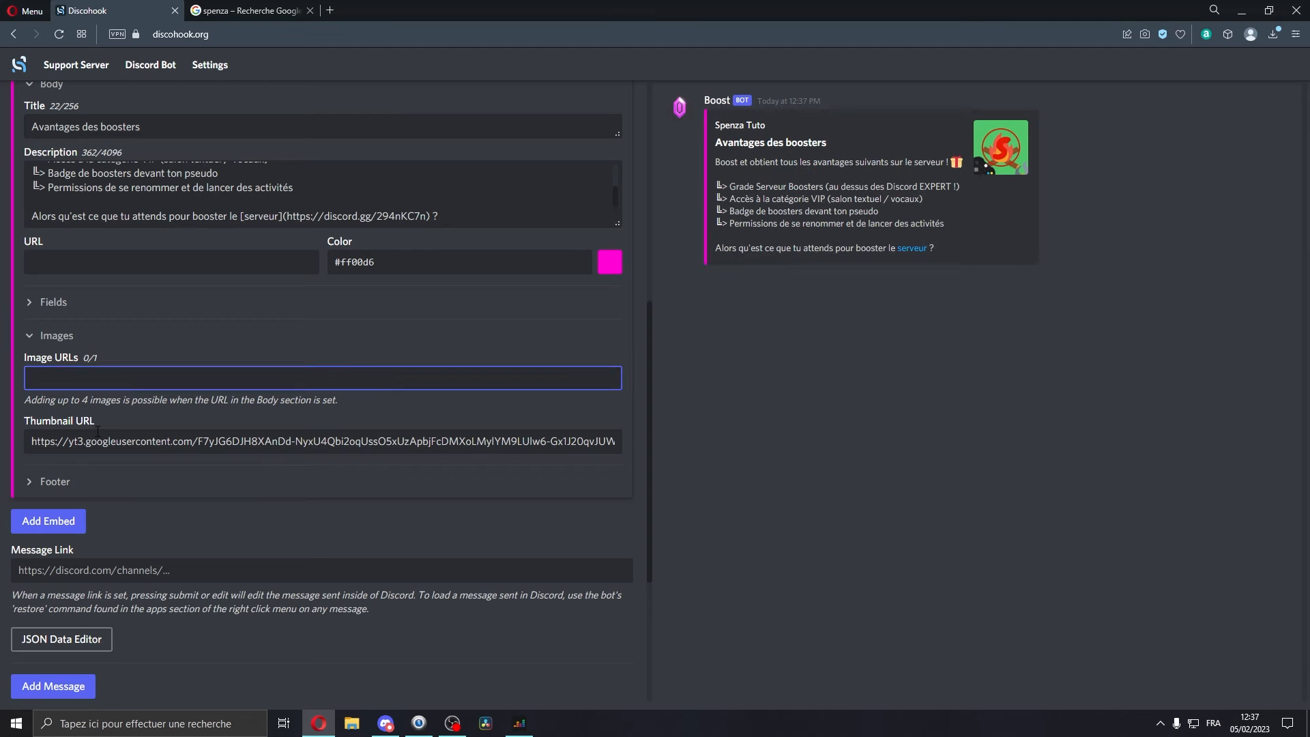
{"action": "left_click", "coordinate": [891, 462]}
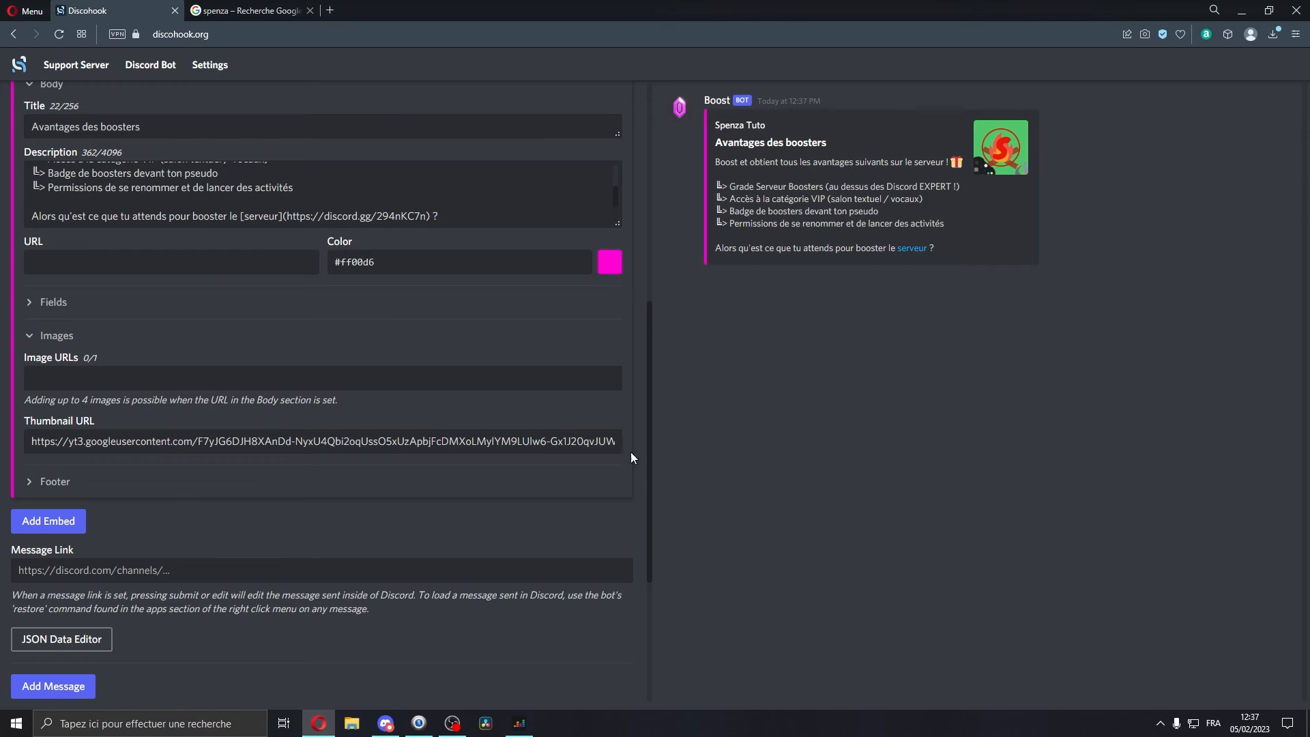
Add the footer text Fait par Spenza to the embed
{"action": "left_click", "coordinate": [54, 482]}
{"action": "scroll", "coordinate": [83, 535], "scroll_direction": "up", "scroll_amount": 2}
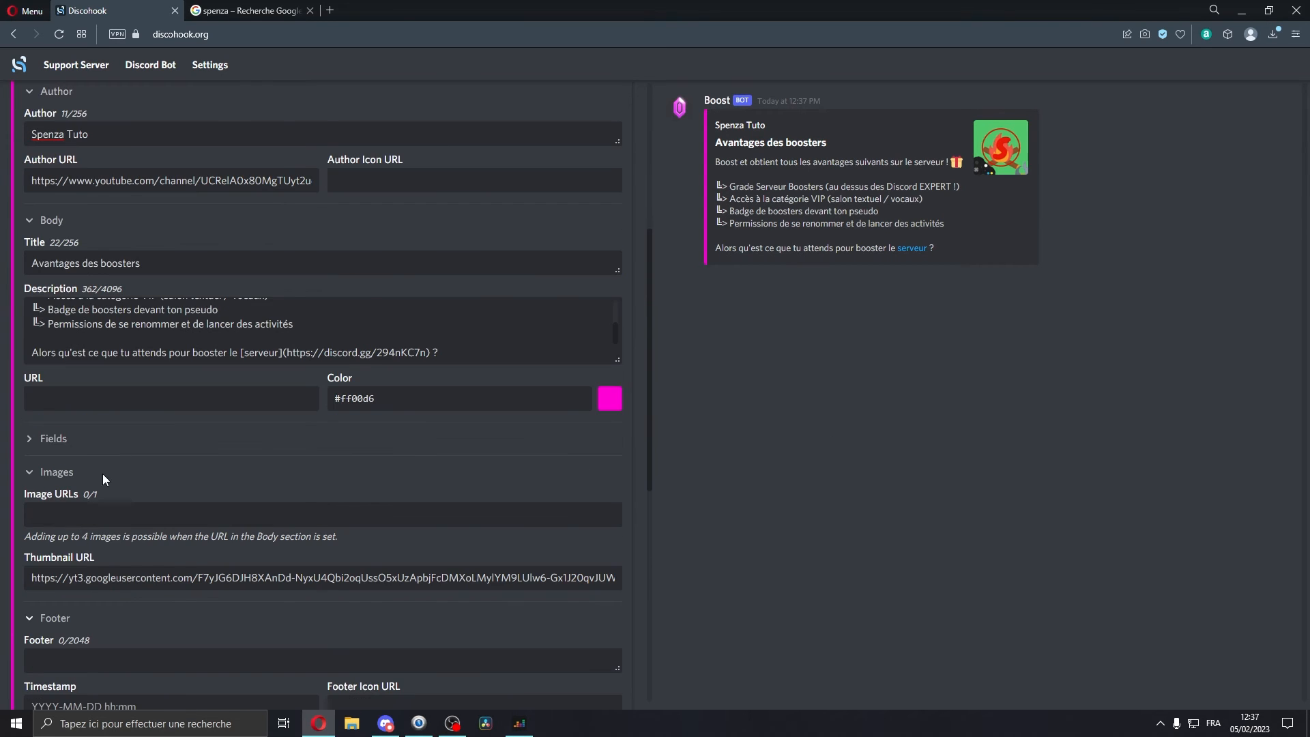
{"action": "scroll", "coordinate": [104, 479], "scroll_direction": "down", "scroll_amount": 3}
{"action": "left_click", "coordinate": [122, 455]}
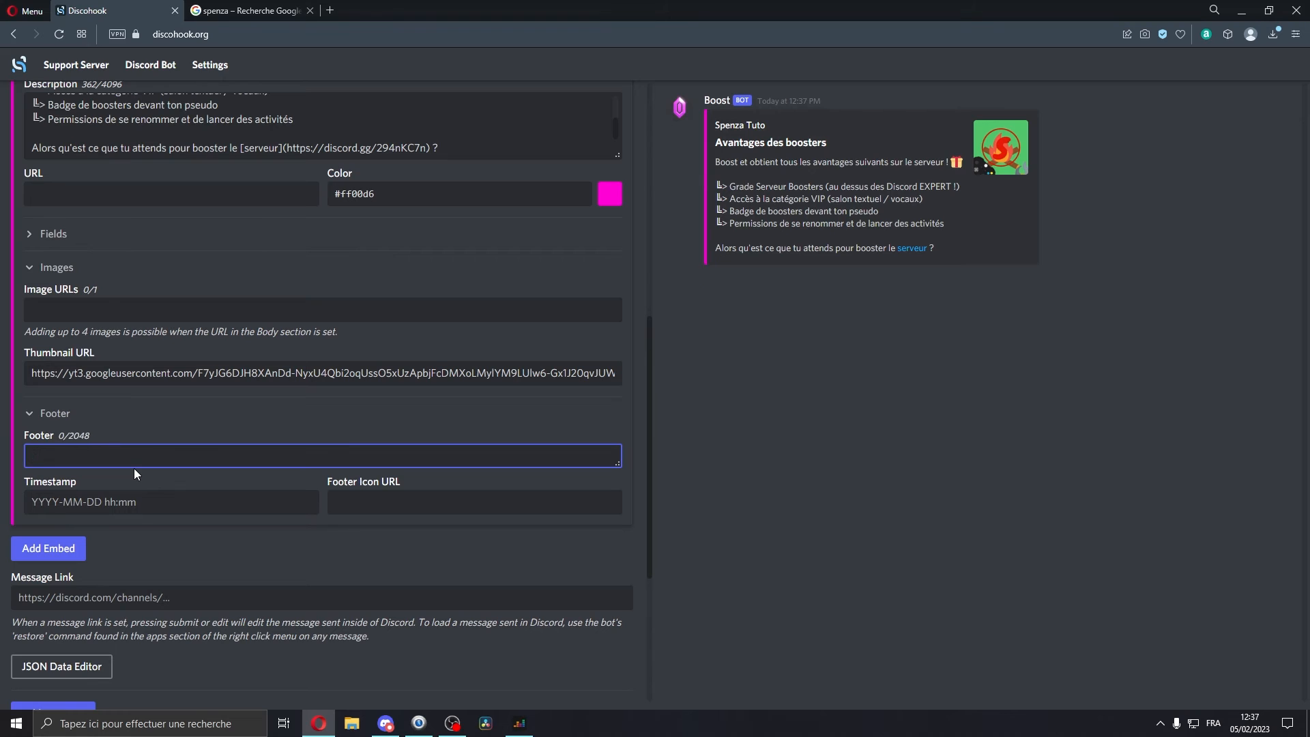
{"action": "type", "text": "Fait par Spenza"}
{"action": "left_click", "coordinate": [82, 497]}
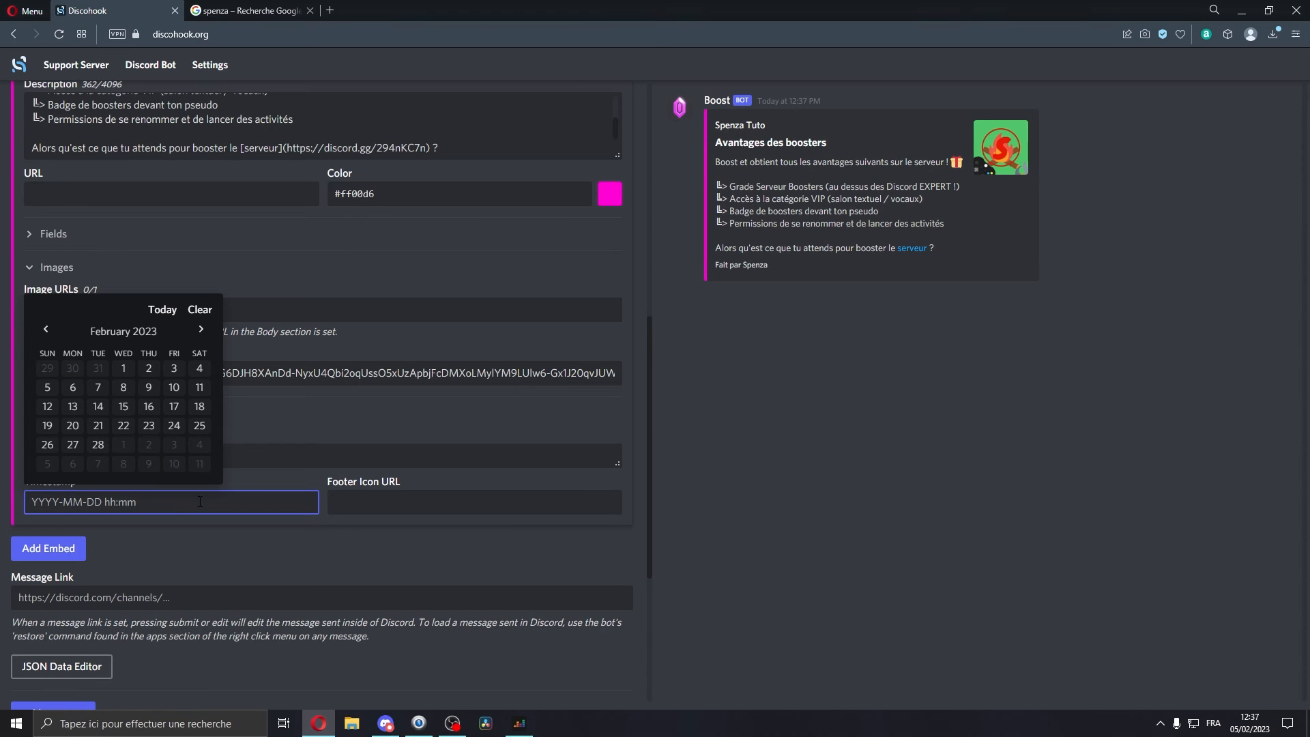
{"action": "left_click", "coordinate": [175, 545]}
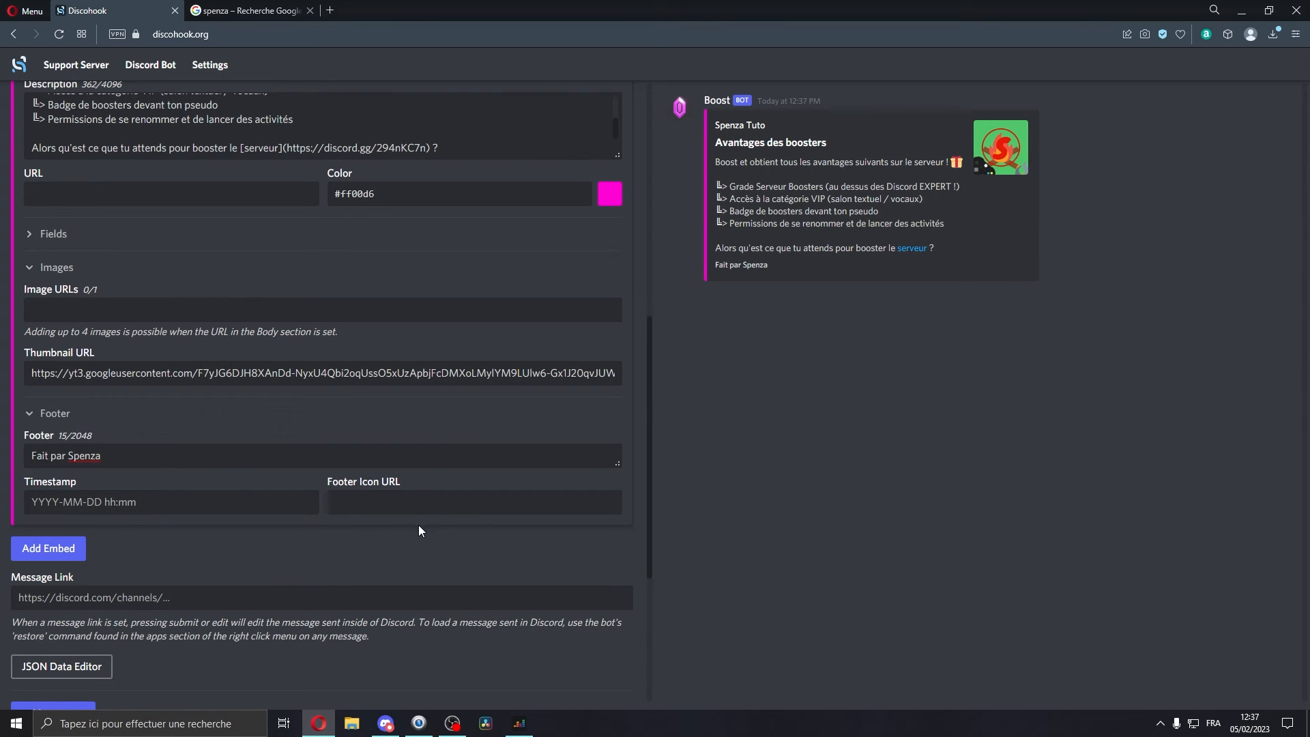
{"action": "scroll", "coordinate": [355, 386], "scroll_direction": "up", "scroll_amount": 2}
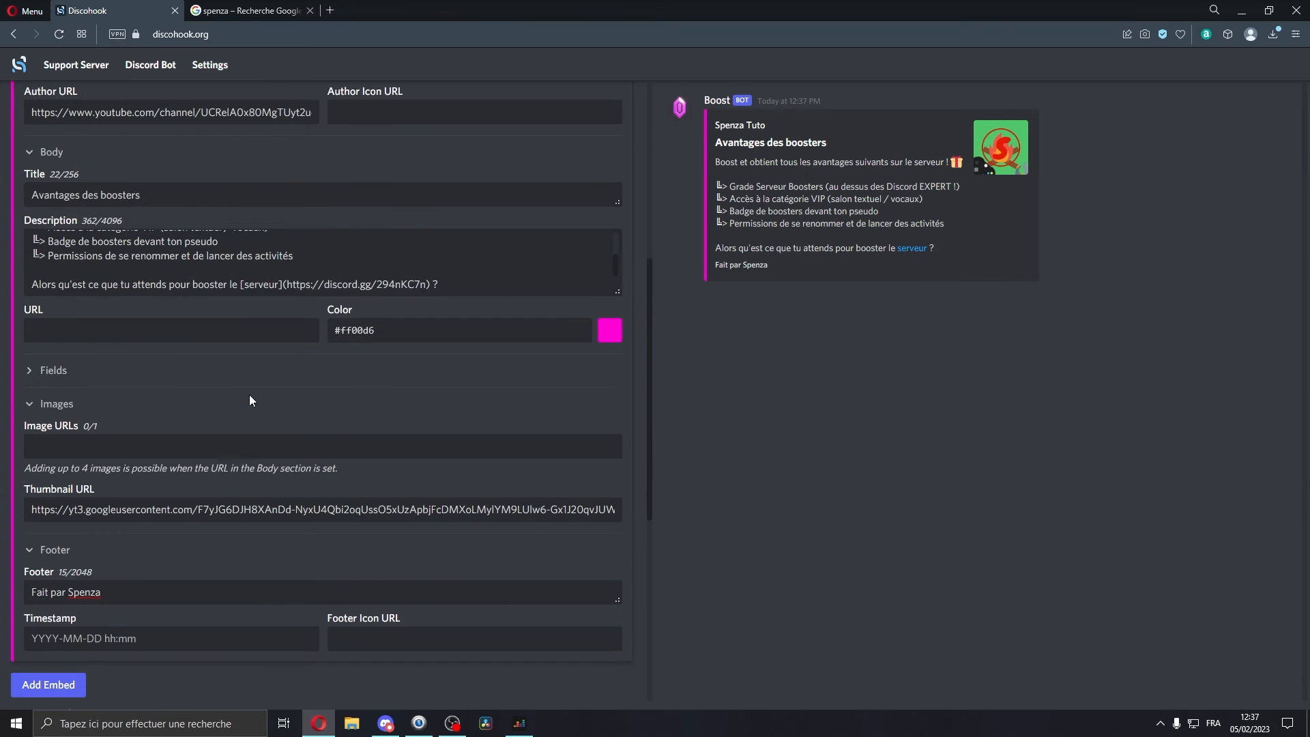
{"action": "scroll", "coordinate": [248, 395], "scroll_direction": "down", "scroll_amount": 2}
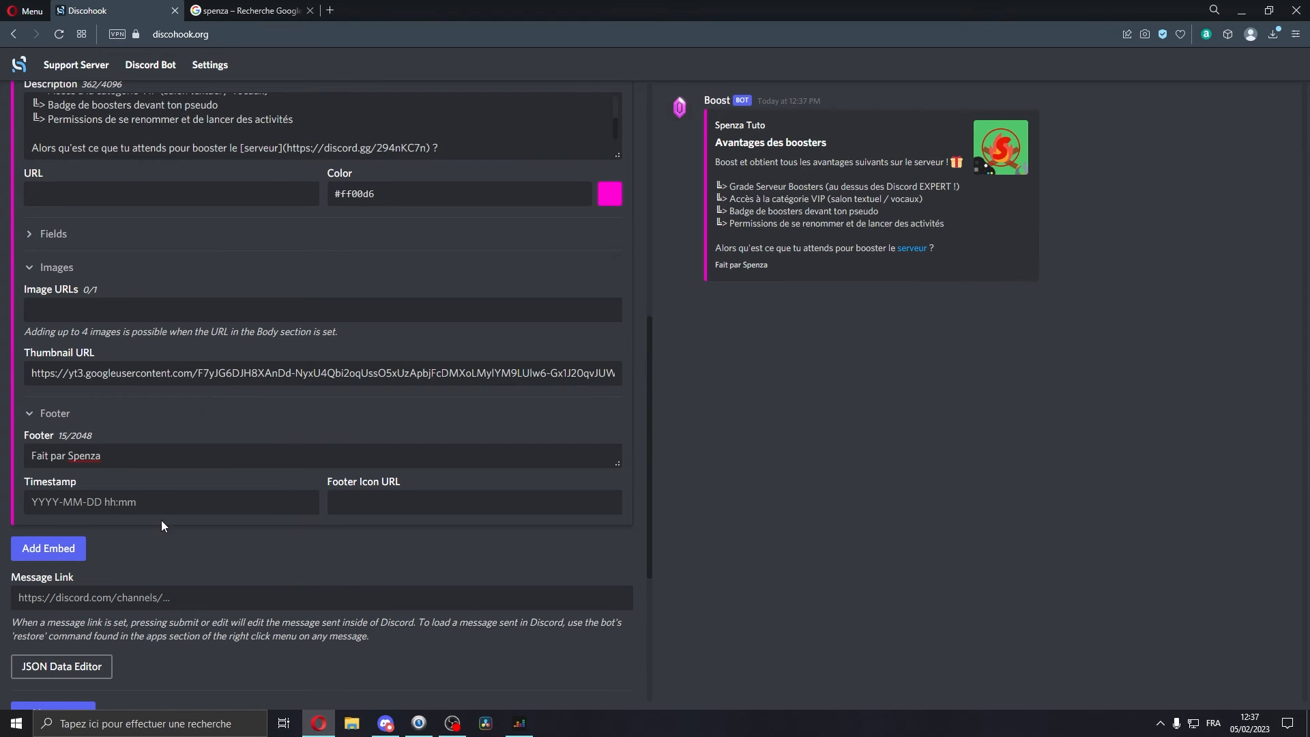
{"action": "left_click", "coordinate": [119, 498]}
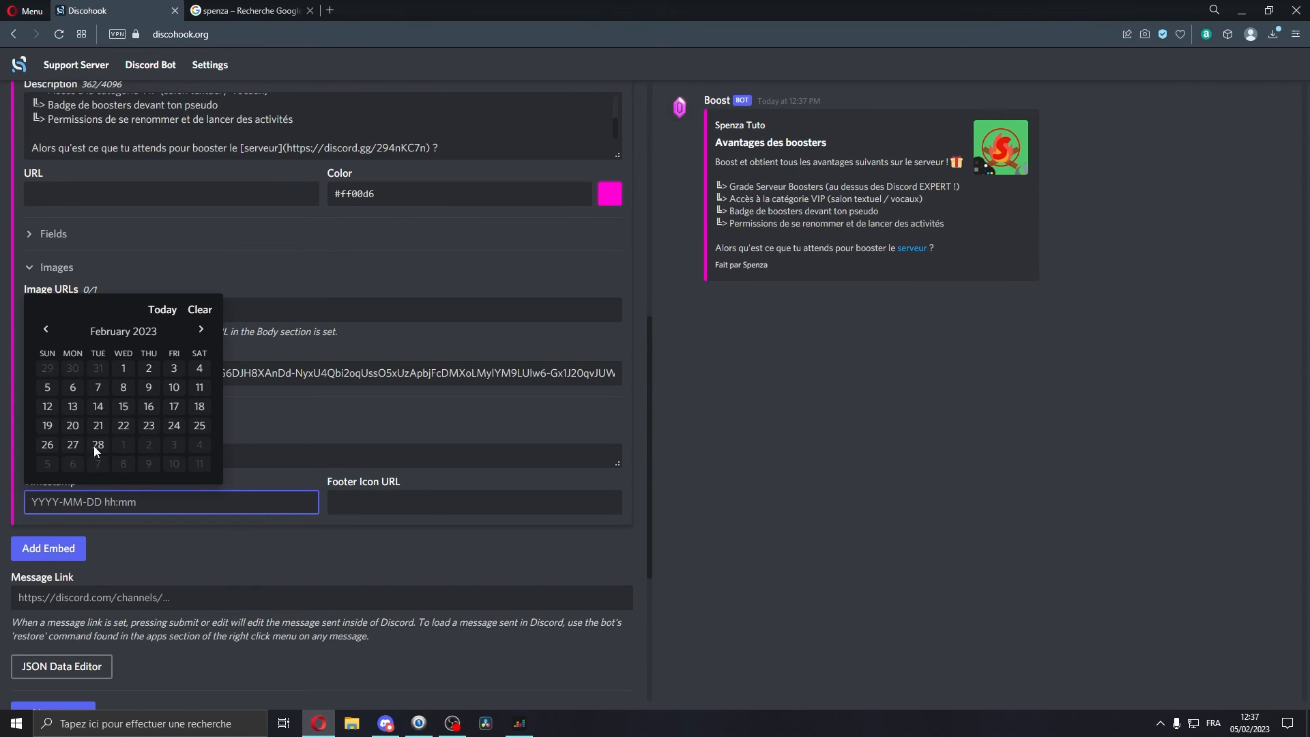
{"action": "left_click", "coordinate": [97, 406]}
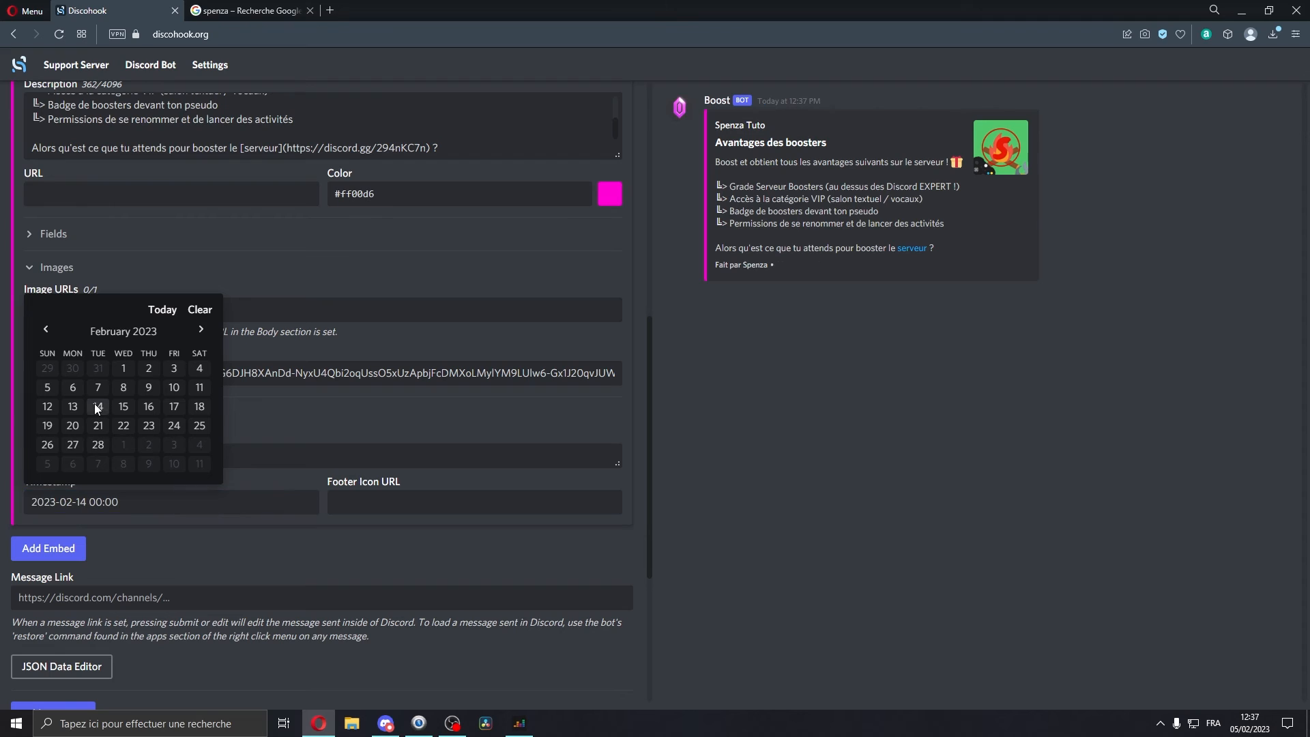
{"action": "left_click", "coordinate": [104, 444]}
{"action": "left_click", "coordinate": [47, 392]}
{"action": "left_click_drag", "start_coordinate": [121, 502], "coordinate": [91, 503]}
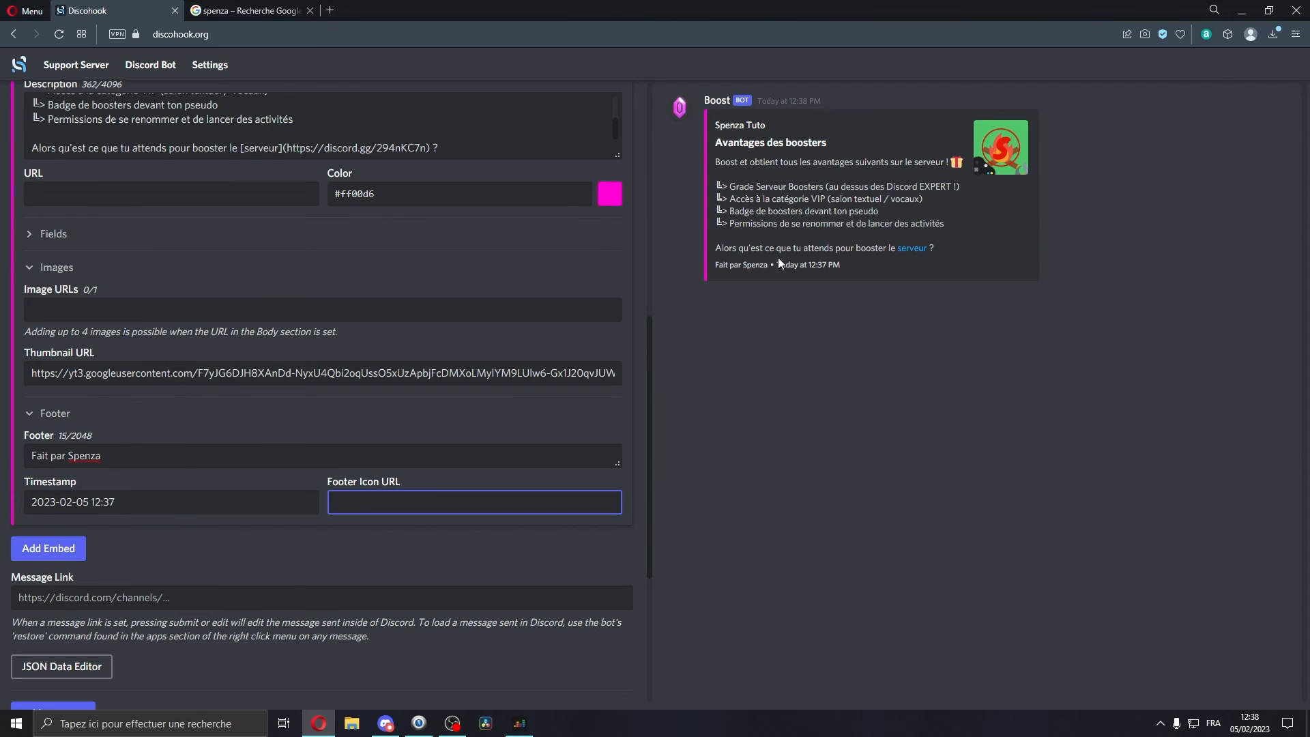
Paste the Spenza Tuto logo's image address as the embed's footer icon URL
{"action": "triple_click", "coordinate": [734, 265]}
{"action": "left_click", "coordinate": [402, 498]}
{"action": "type", "text": "https://yt3.googleusercontent.com/F7yJG6DJH8XAnDd-NyxU4Qbi2oqUssO5xUzApbjFcDMXoLMylYM9LUlw6-Gx1J20qvJUWIT3WA=s900-c-k-c0x00ffffff-no-rj"}
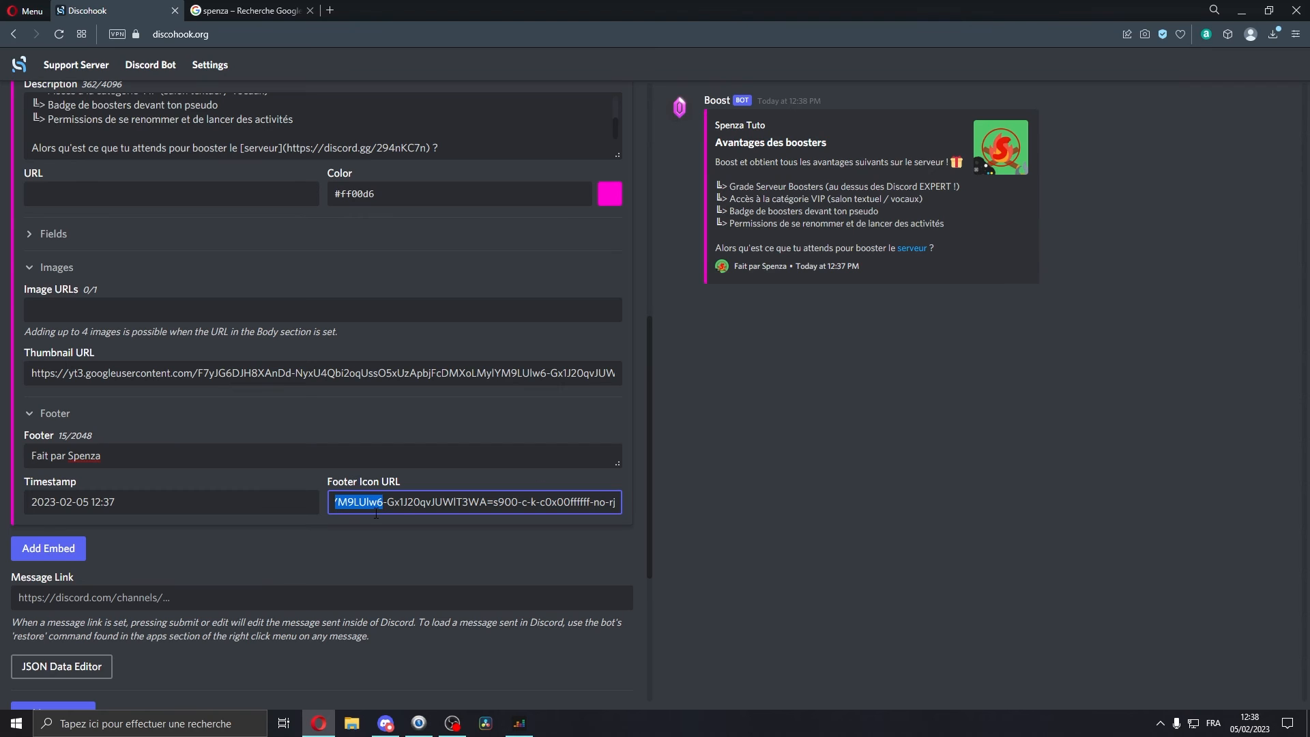
{"action": "triple_click", "coordinate": [376, 508]}
{"action": "left_click", "coordinate": [240, 396]}
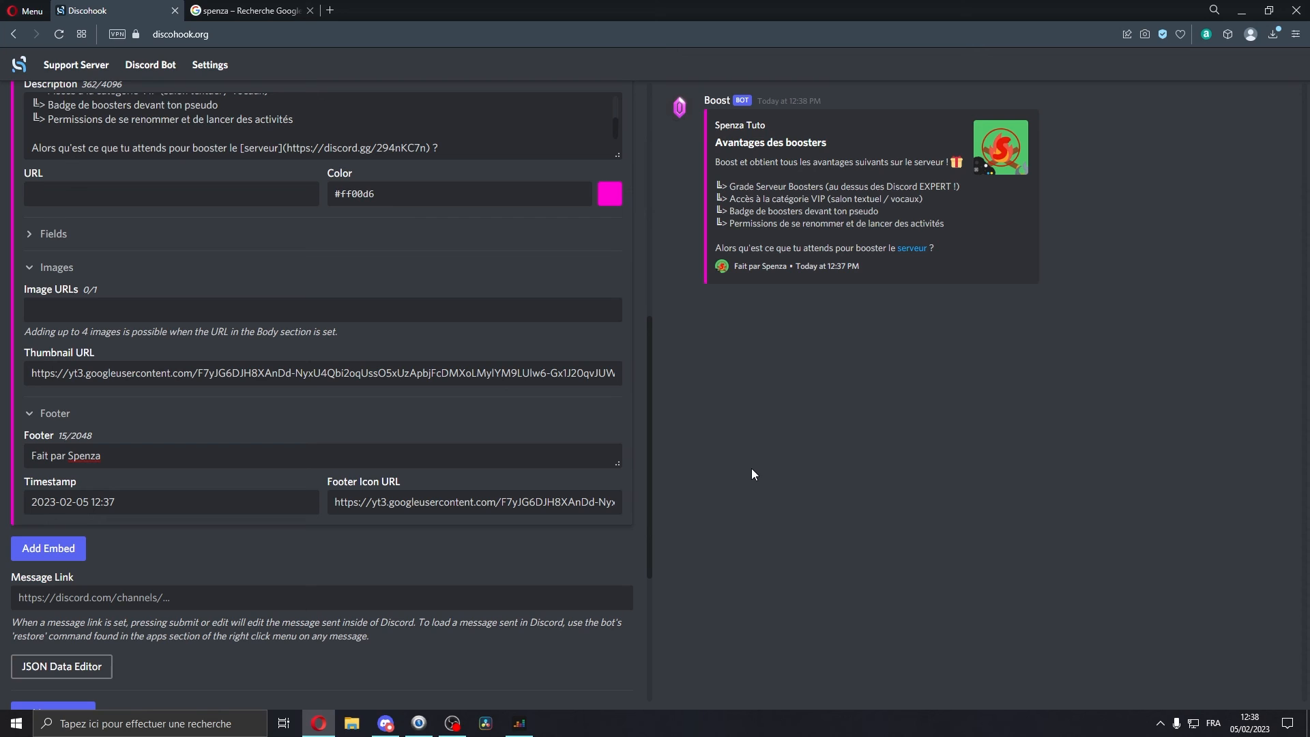
Collapse the finished embed, send it through the Boost webhook, and switch to Discord
{"action": "scroll", "coordinate": [587, 447], "scroll_direction": "up", "scroll_amount": 10}
{"action": "left_click", "coordinate": [47, 414]}
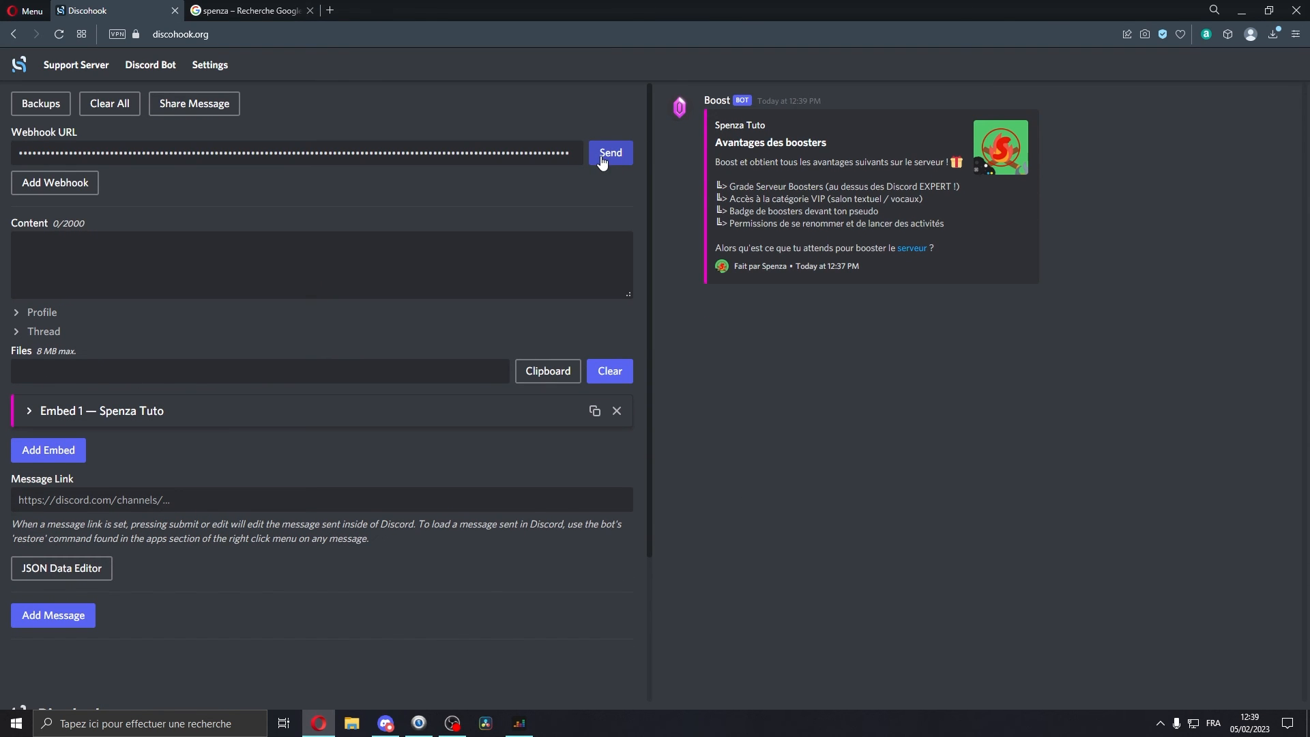
{"action": "left_click", "coordinate": [611, 153]}
{"action": "left_click", "coordinate": [385, 724]}
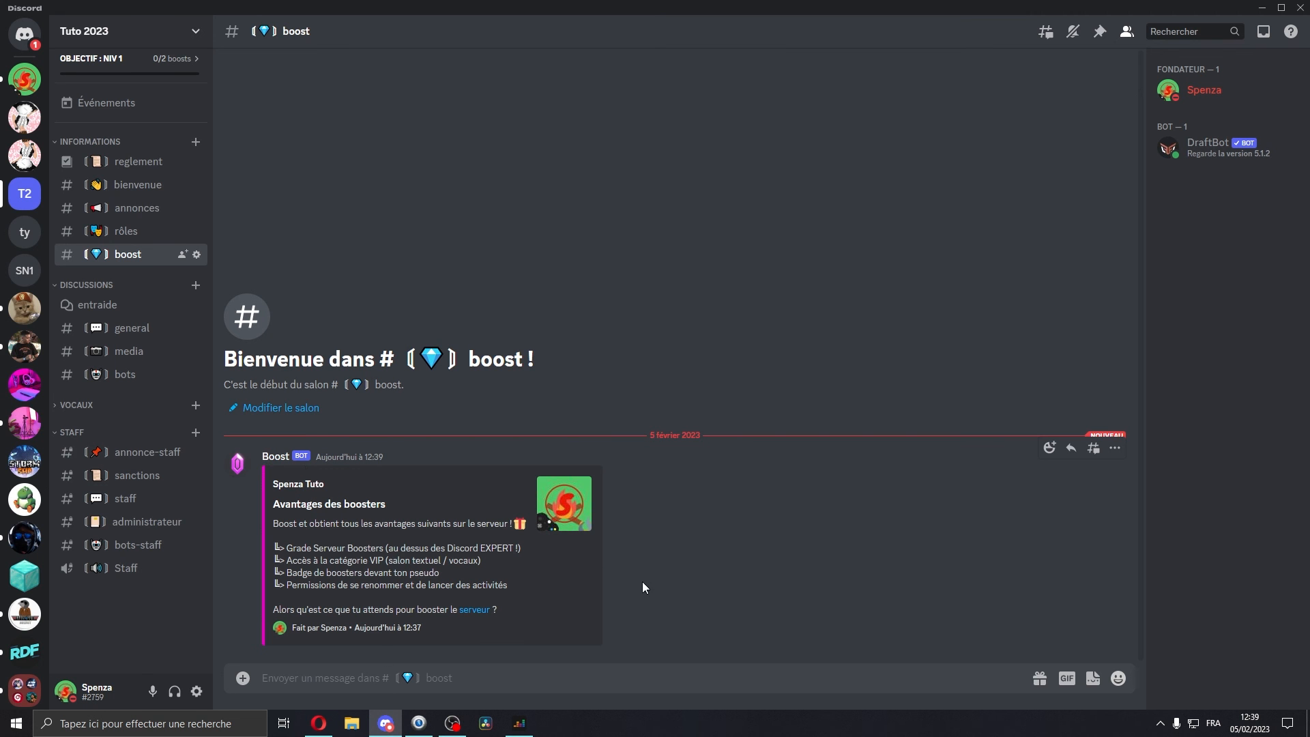
Test the posted embed's serveur link, return to the Tuto 2023 server, and inspect the embed's text and thumbnail
{"action": "left_click", "coordinate": [471, 610]}
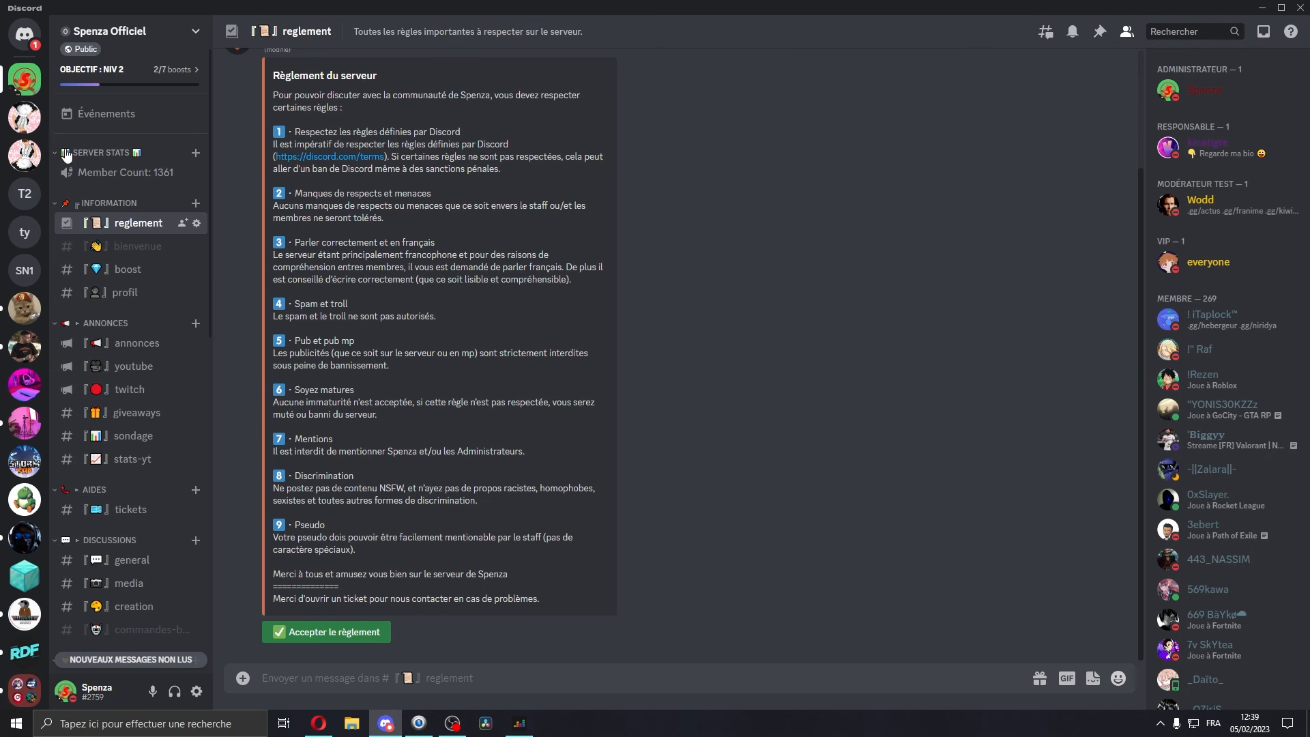
{"action": "left_click", "coordinate": [24, 193]}
{"action": "left_click_drag", "start_coordinate": [279, 503], "coordinate": [424, 530]}
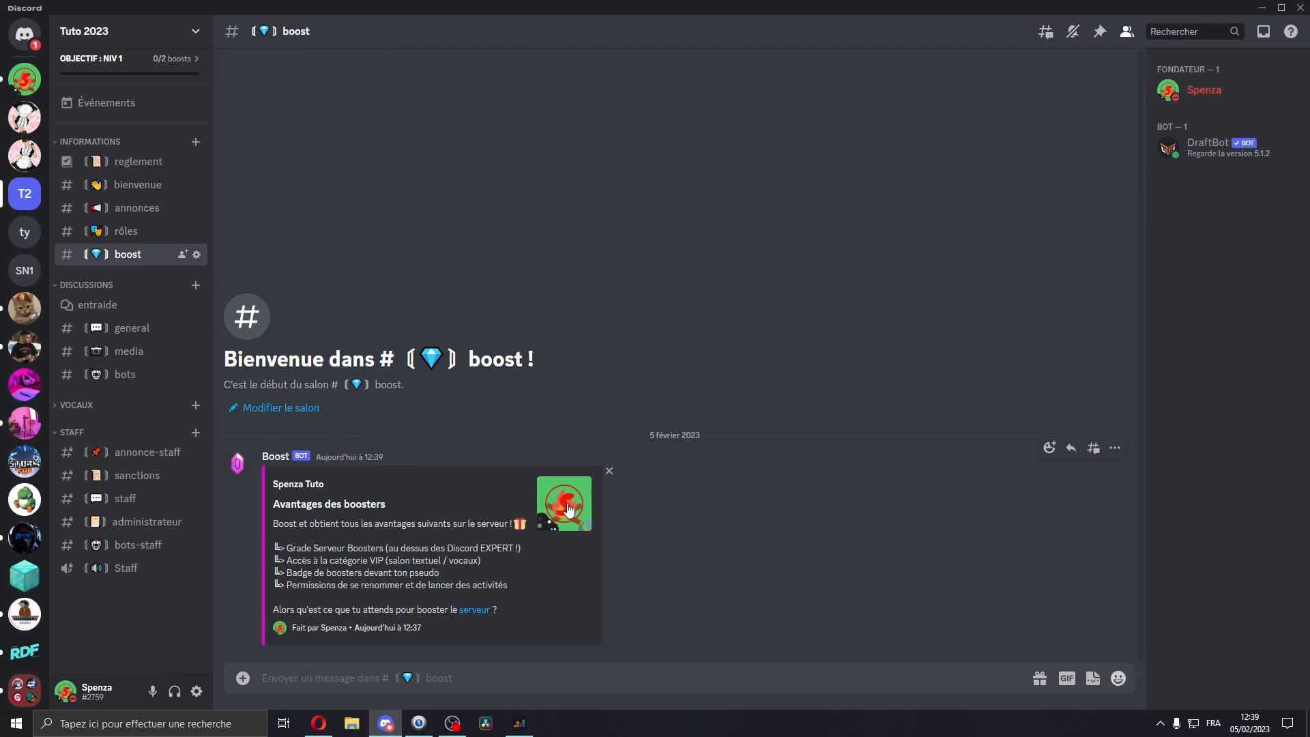
{"action": "left_click", "coordinate": [564, 503]}
{"action": "left_click", "coordinate": [400, 543]}
{"action": "left_click", "coordinate": [299, 481]}
{"action": "left_click", "coordinate": [299, 470]}
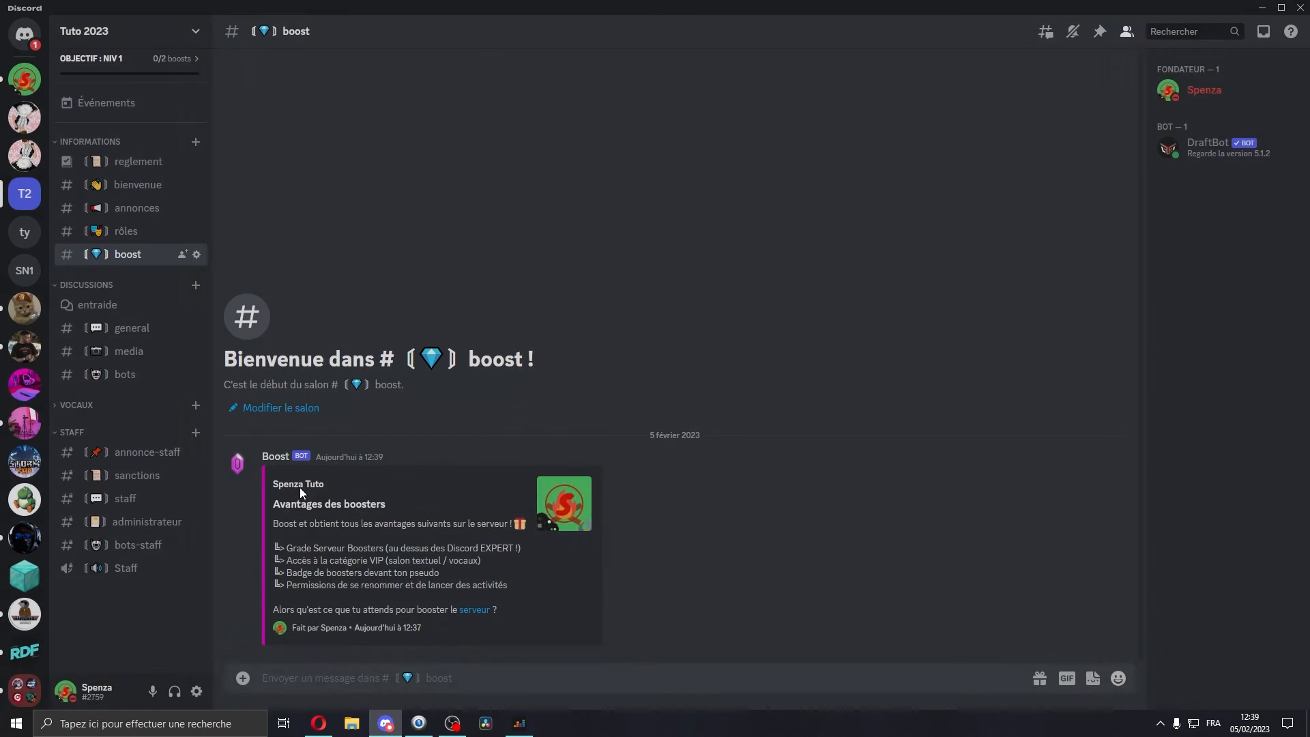